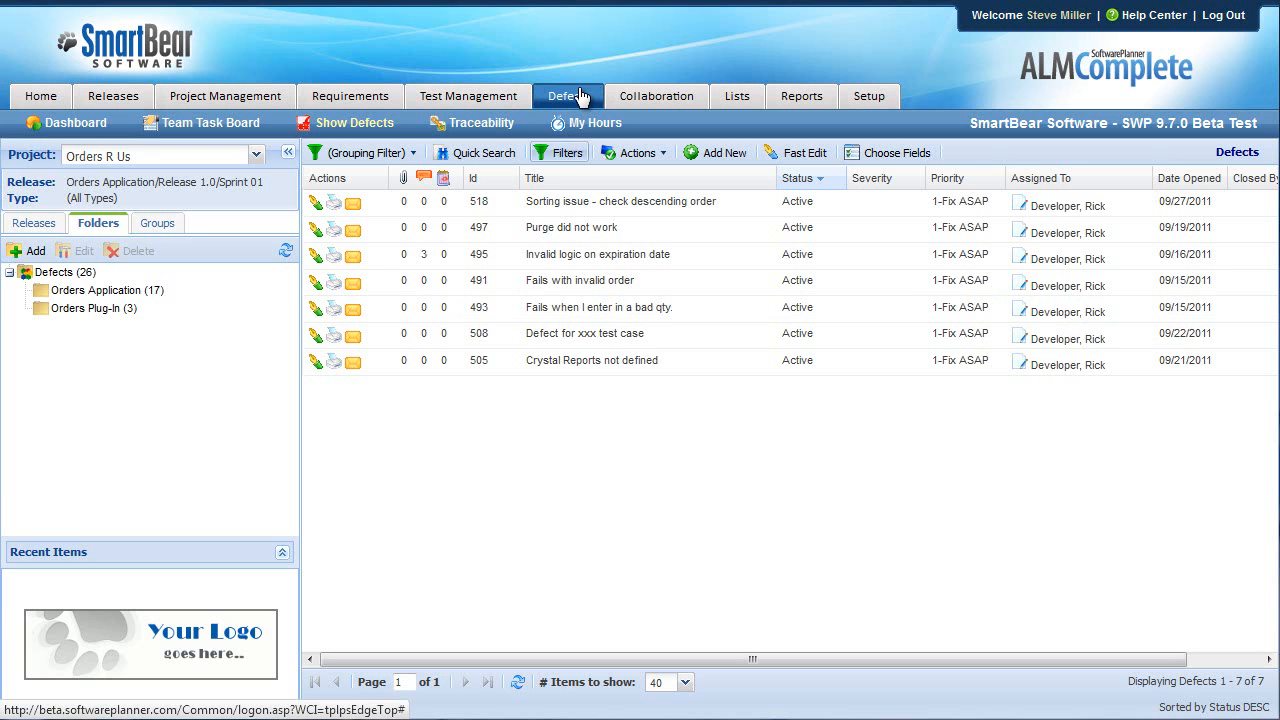
Add a 'Support Ticket' defects subfolder under Orders Application and expand the parent folder.
{"action": "left_click", "coordinate": [124, 293]}
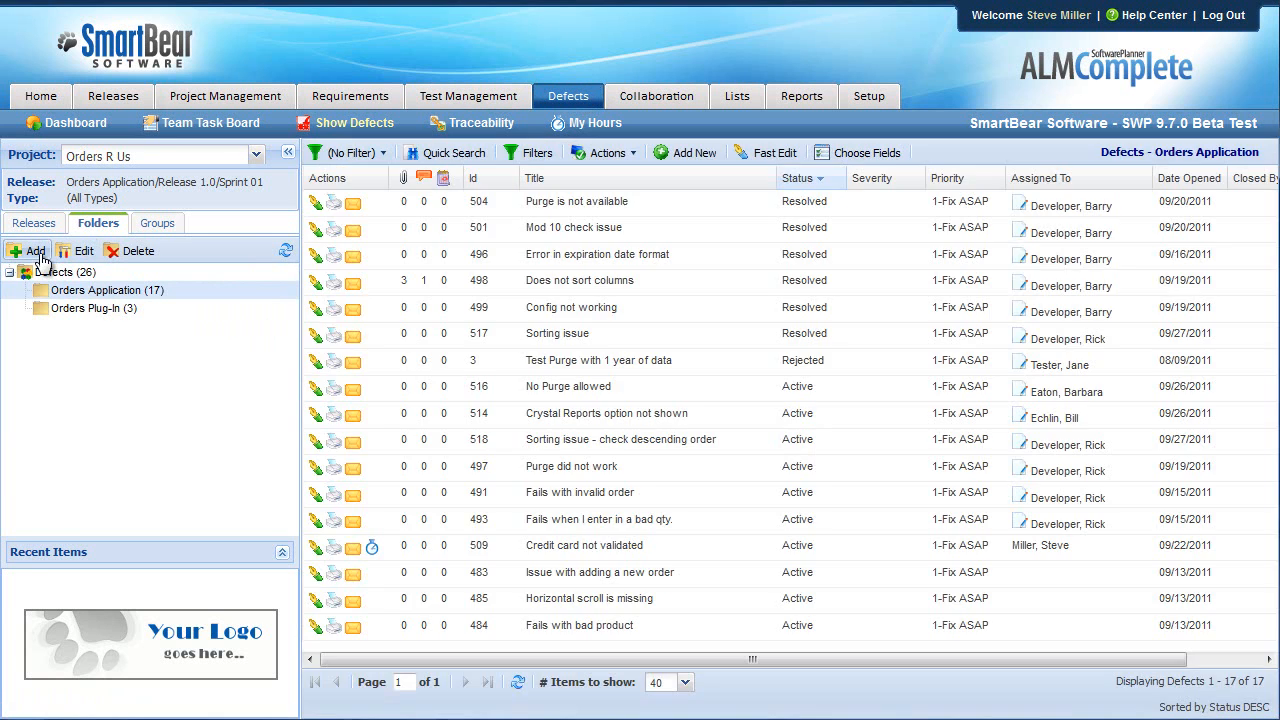
{"action": "left_click", "coordinate": [35, 251]}
{"action": "type", "text": "Support Ticket"}
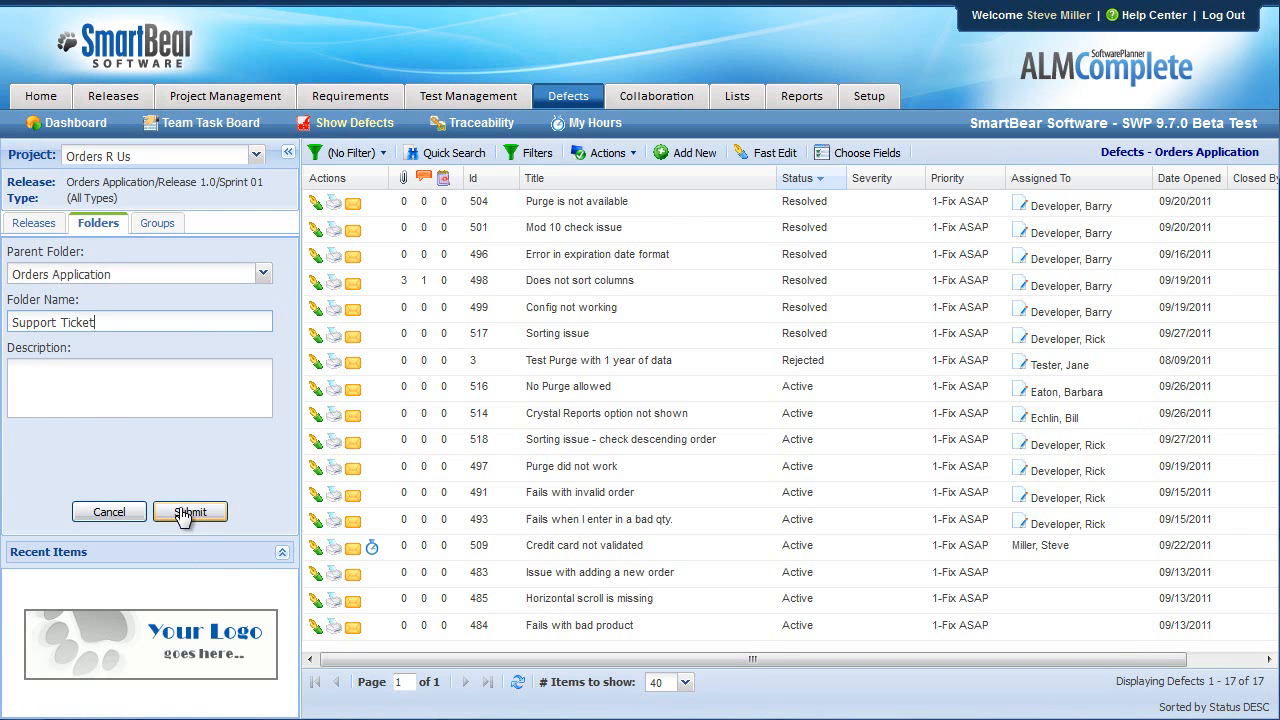
{"action": "left_click", "coordinate": [182, 516]}
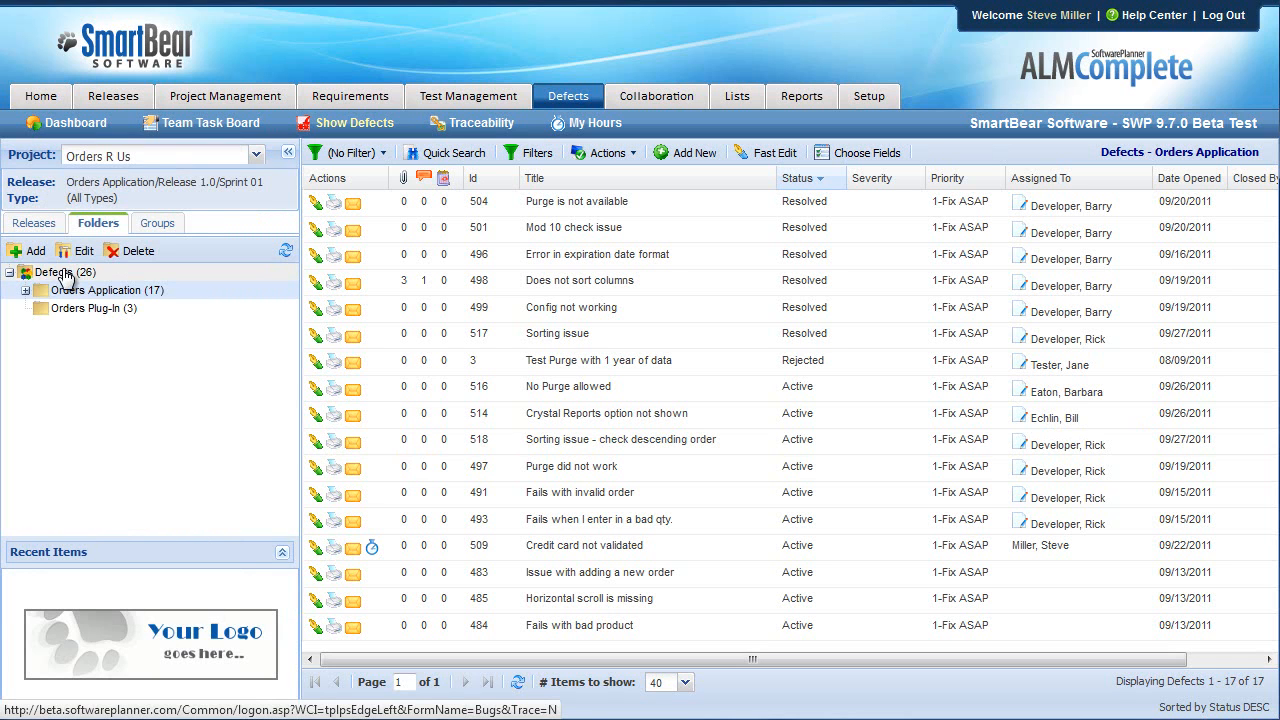
{"action": "left_click", "coordinate": [27, 291]}
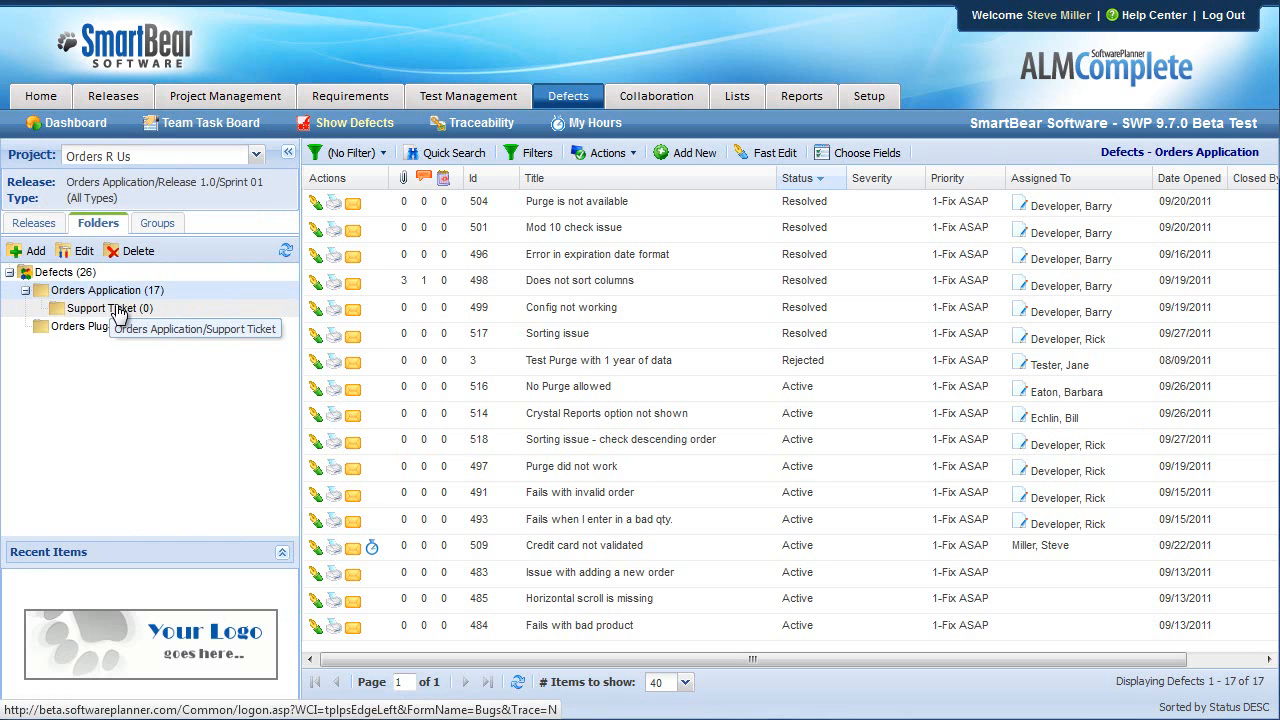
Open a blank Add New Manager form from Setup's System Configuration Support Manager list.
{"action": "left_click", "coordinate": [870, 100]}
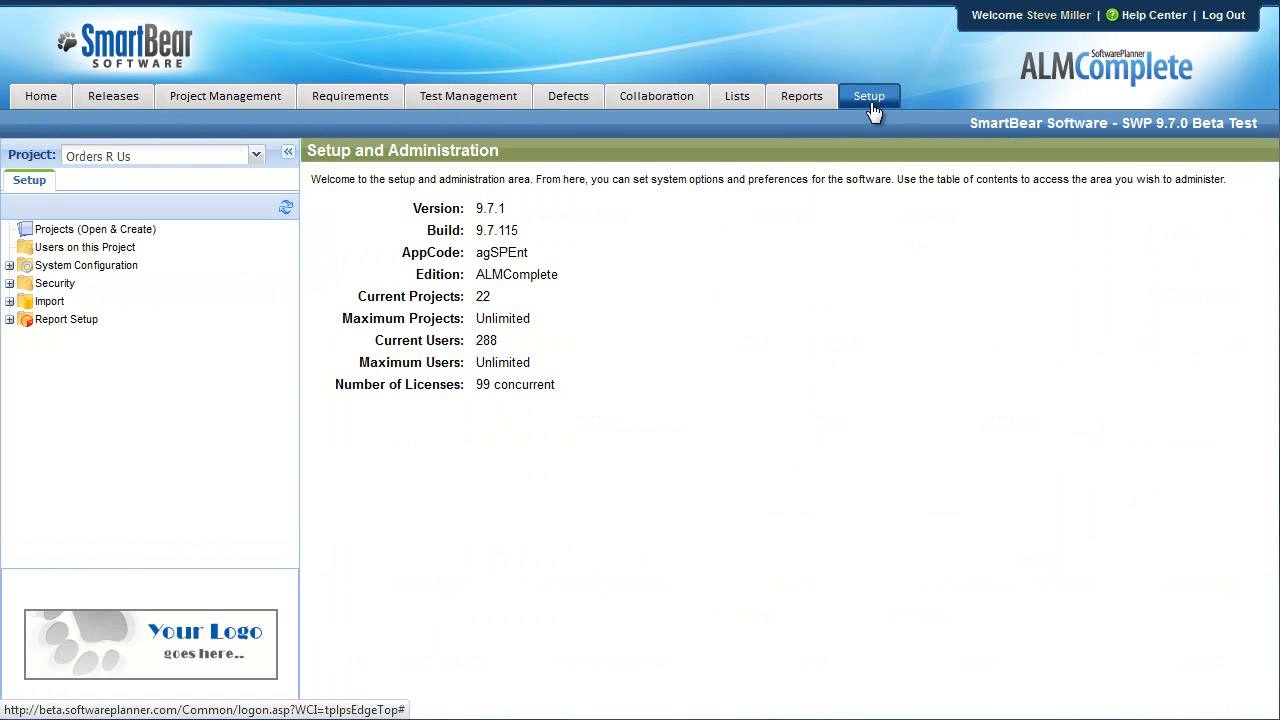
{"action": "left_click", "coordinate": [10, 265]}
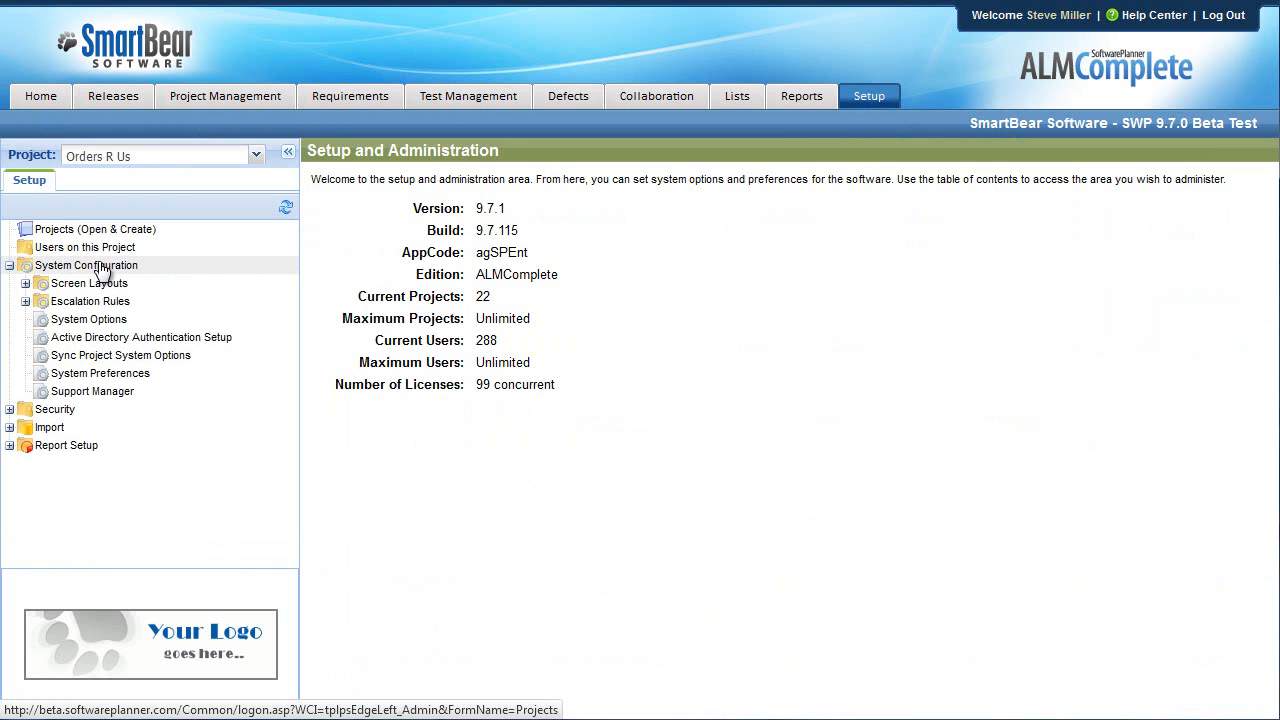
{"action": "left_click", "coordinate": [108, 394]}
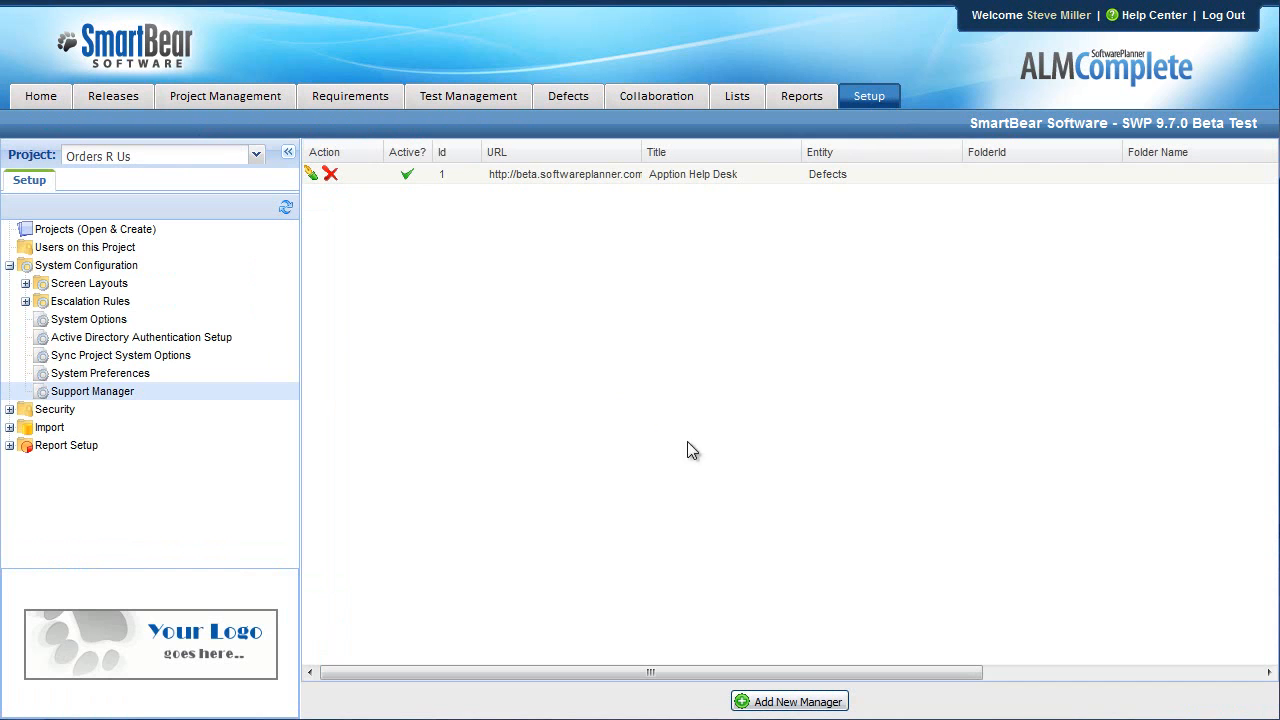
{"action": "left_click", "coordinate": [808, 703]}
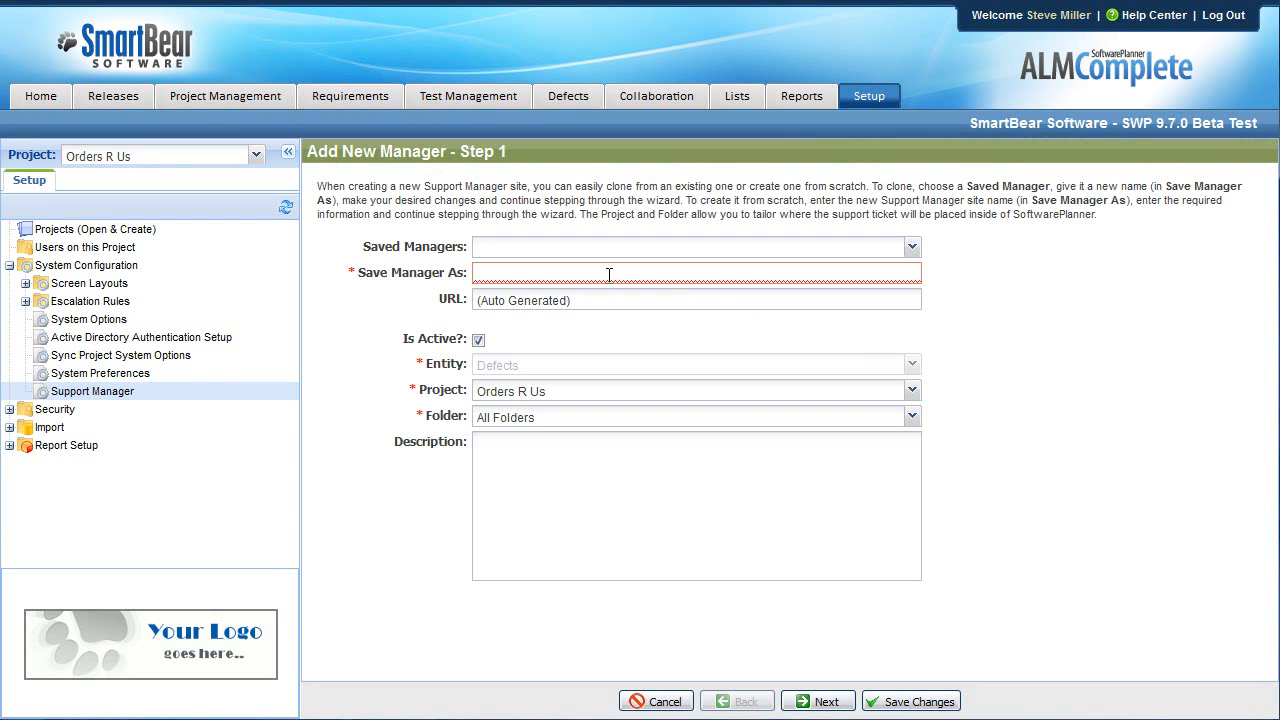
Name the manager 'Orders R Us Support Manager', keep project Orders R Us, use folder Orders Application/Support Ticket.
{"action": "type", "text": "Orders R Us Support Manager"}
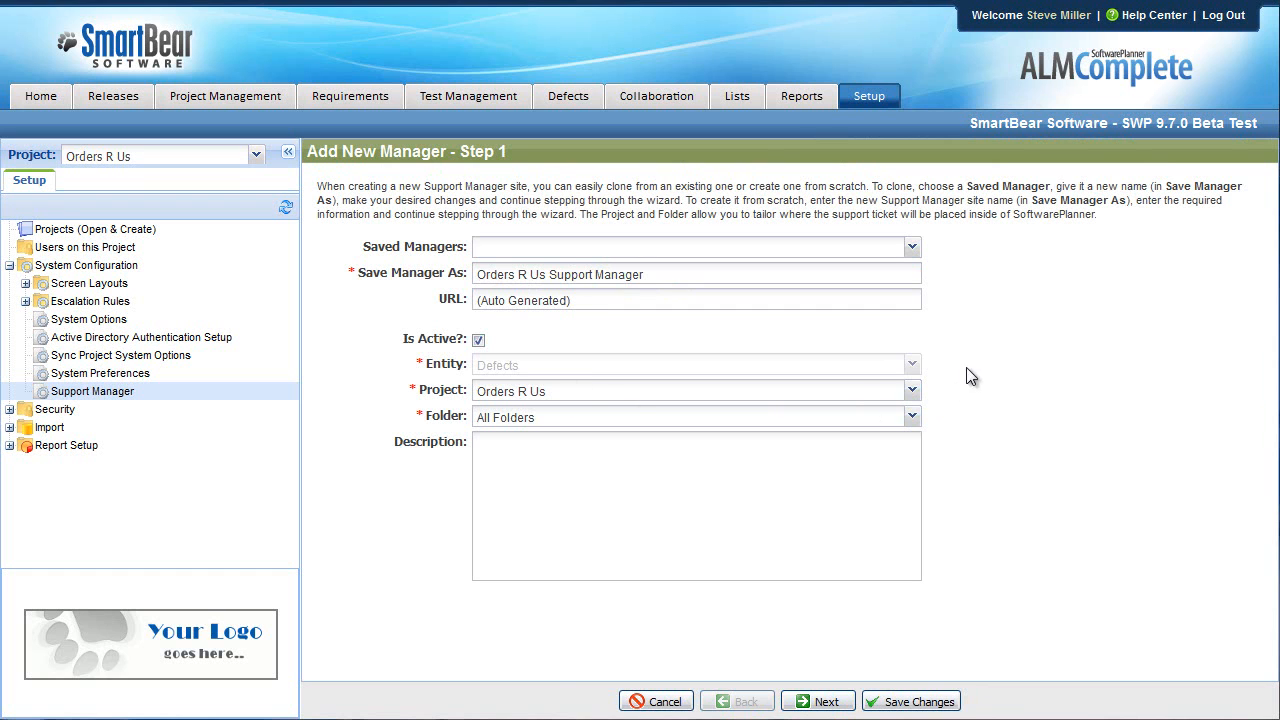
{"action": "left_click", "coordinate": [910, 393]}
{"action": "left_click", "coordinate": [708, 592]}
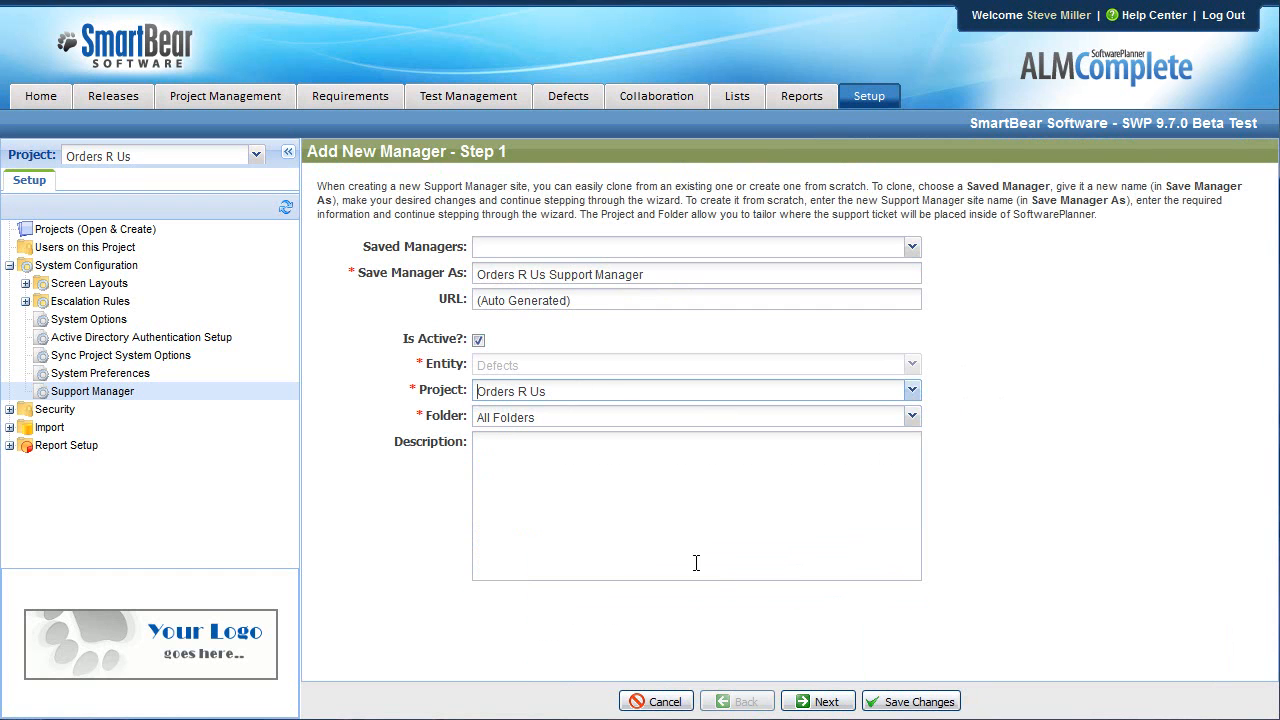
{"action": "left_click", "coordinate": [910, 417]}
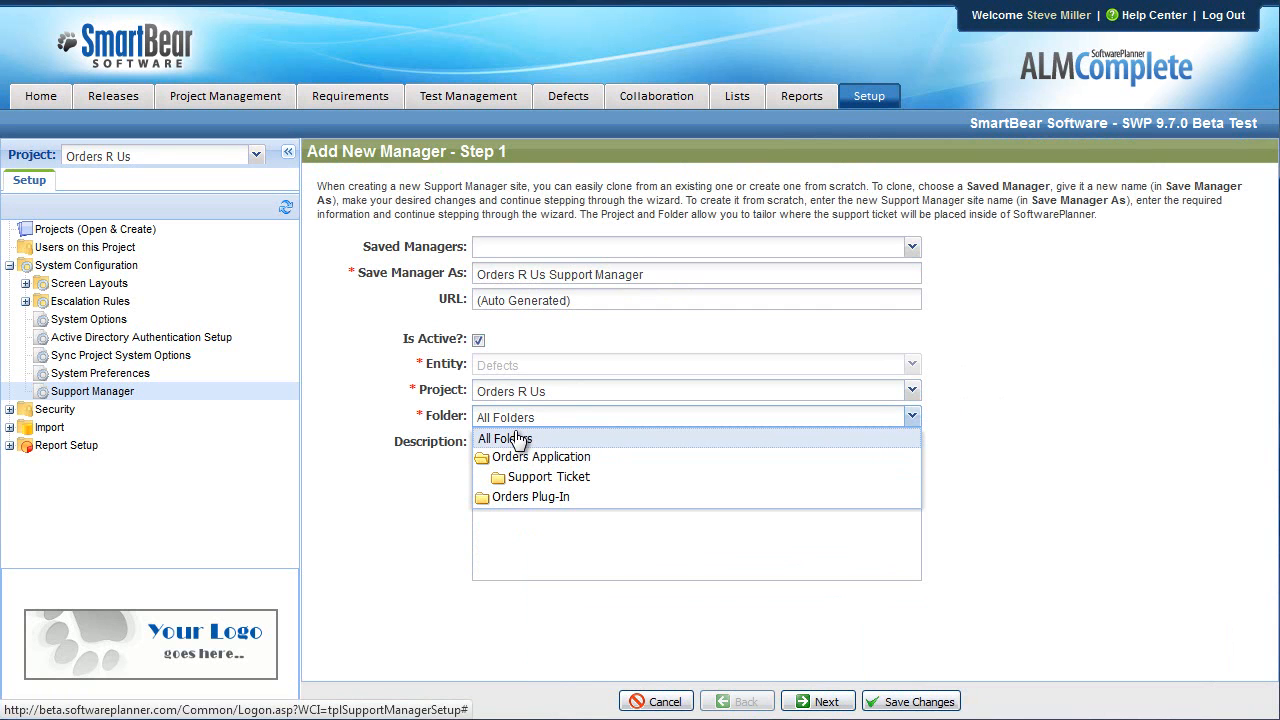
{"action": "left_click", "coordinate": [575, 480]}
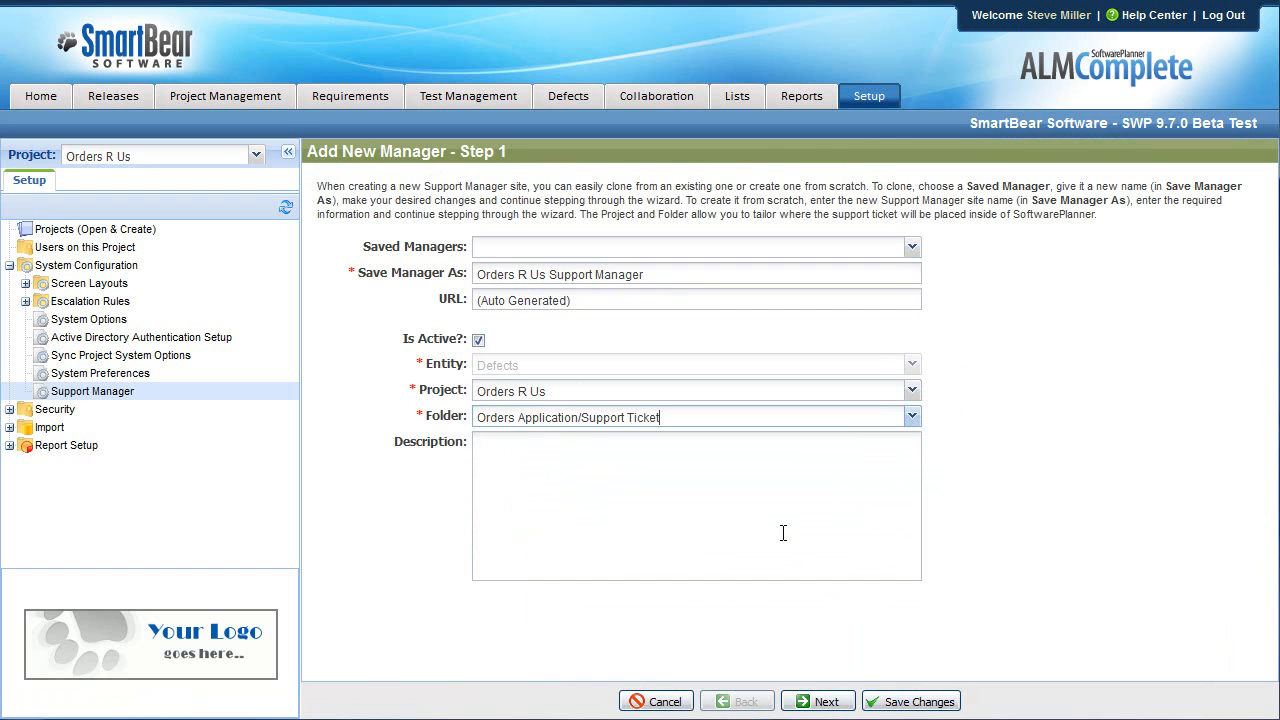
{"action": "left_click", "coordinate": [824, 703]}
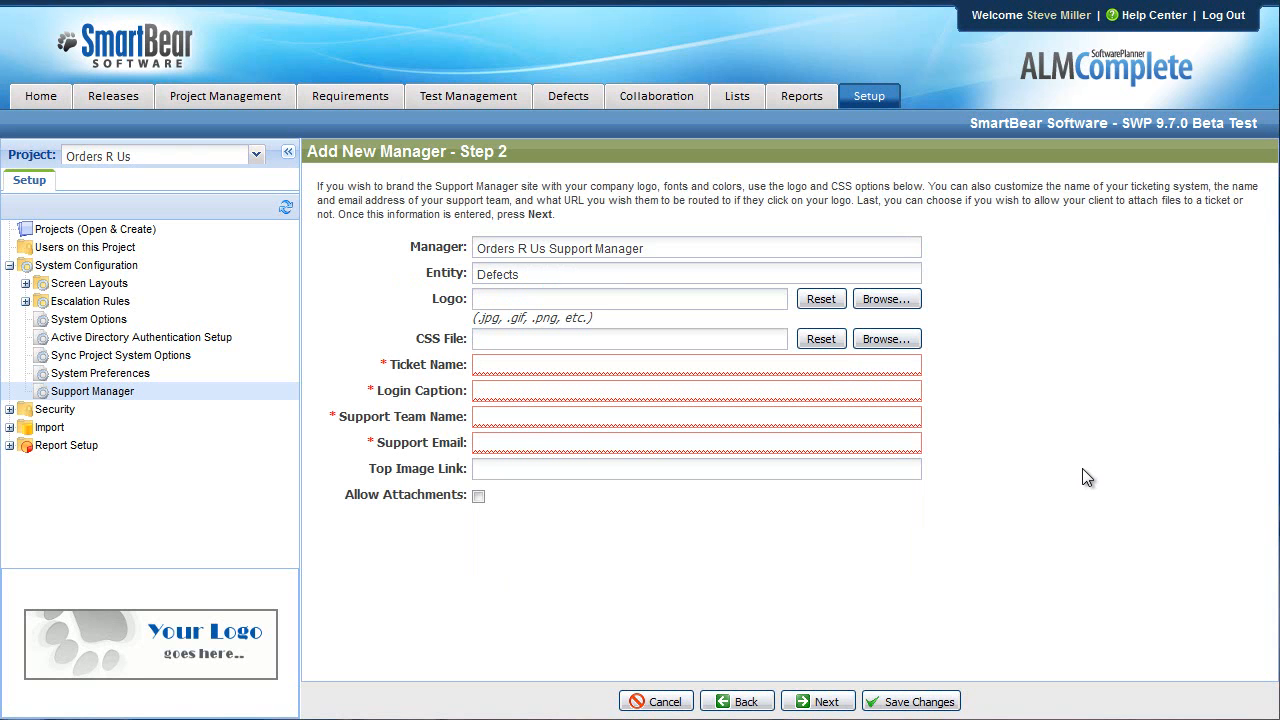
Attach YourLogoGoesHere.gif as the Logo on the branding form.
{"action": "left_click_drag", "start_coordinate": [466, 299], "coordinate": [432, 299]}
{"action": "left_click", "coordinate": [898, 300]}
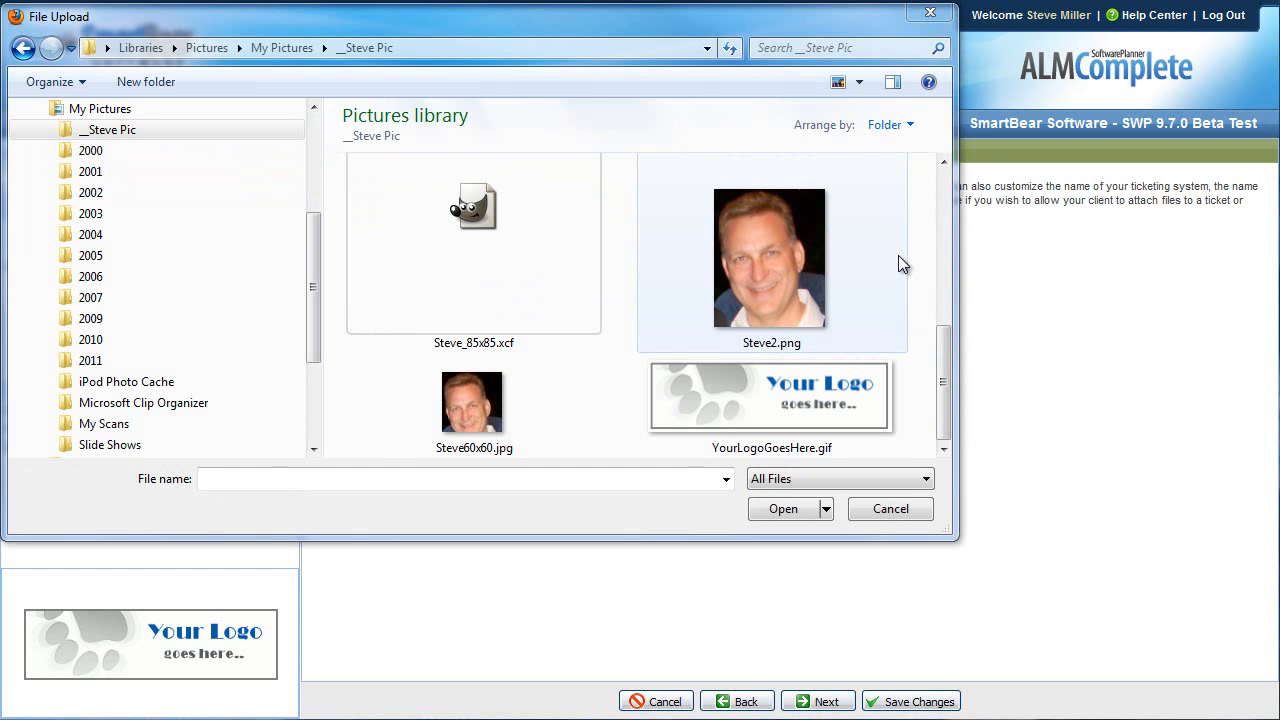
{"action": "double_click", "coordinate": [814, 387]}
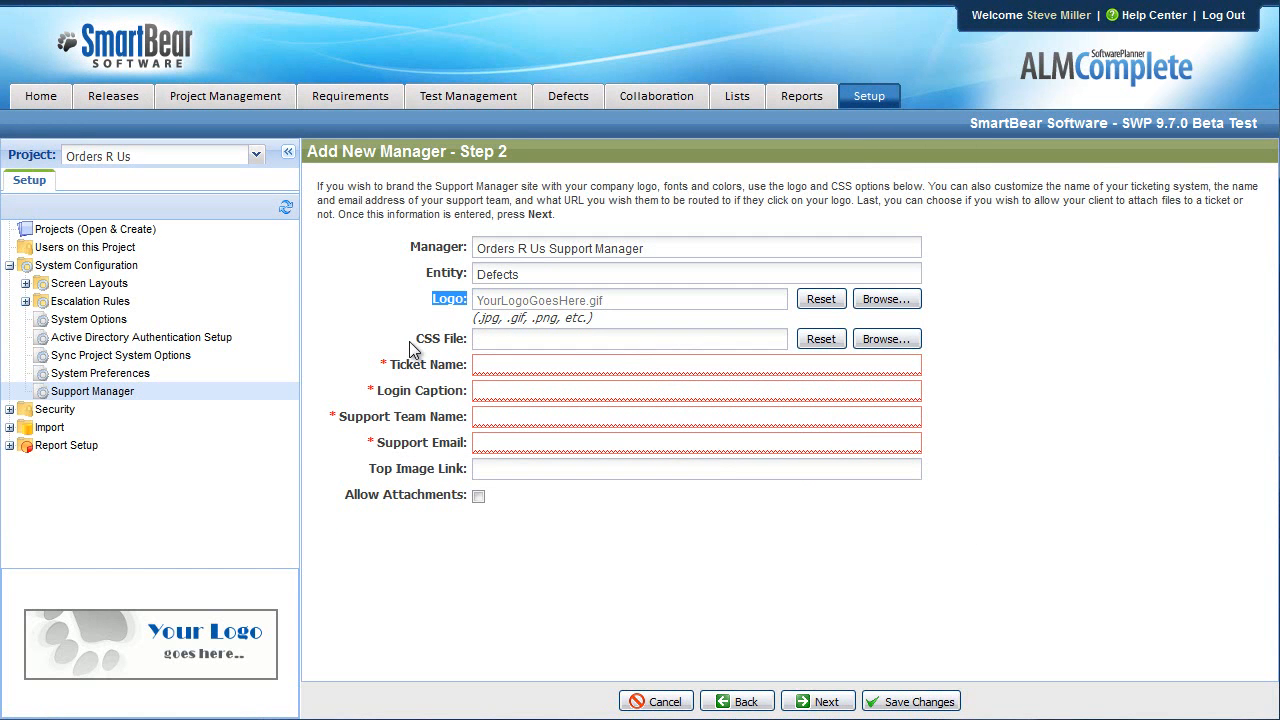
{"action": "left_click_drag", "start_coordinate": [415, 343], "coordinate": [465, 347]}
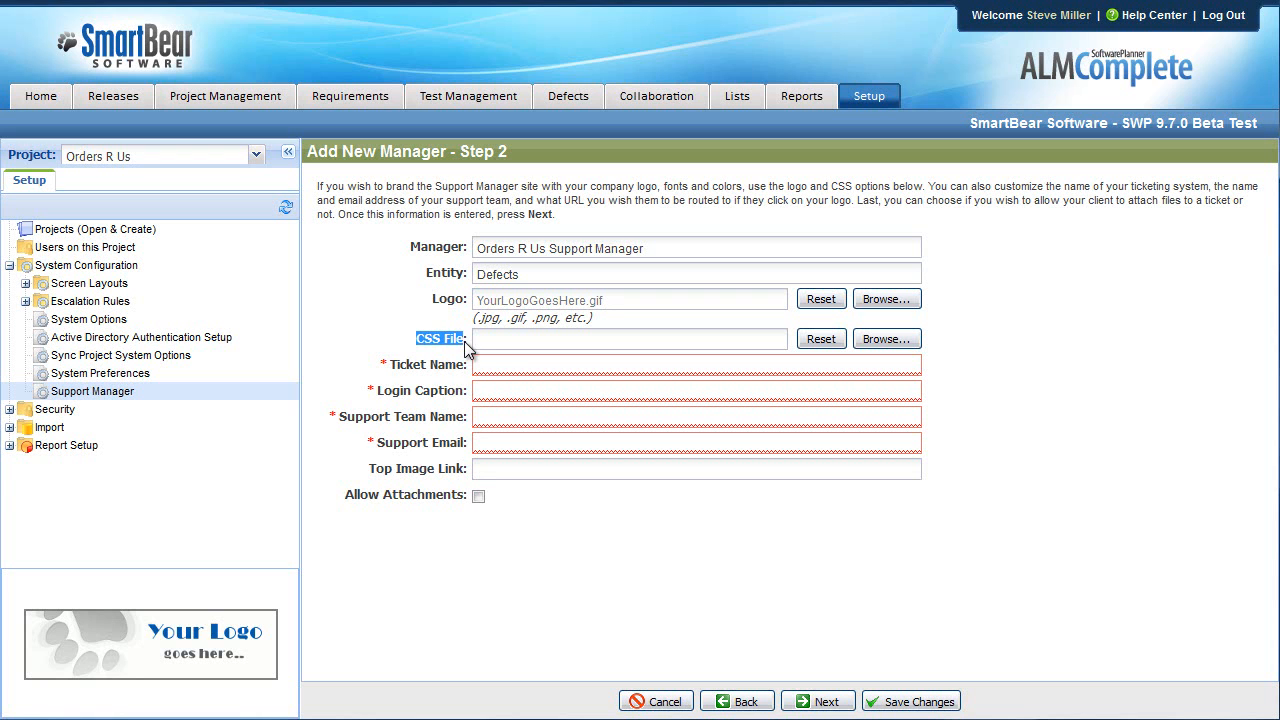
Set Ticket Name 'Support Tickets' and Login Caption 'Welcome to the Orders R Us Support System'.
{"action": "left_click", "coordinate": [510, 364]}
{"action": "type", "text": "Support Tickets"}
{"action": "key", "text": "Tab"}
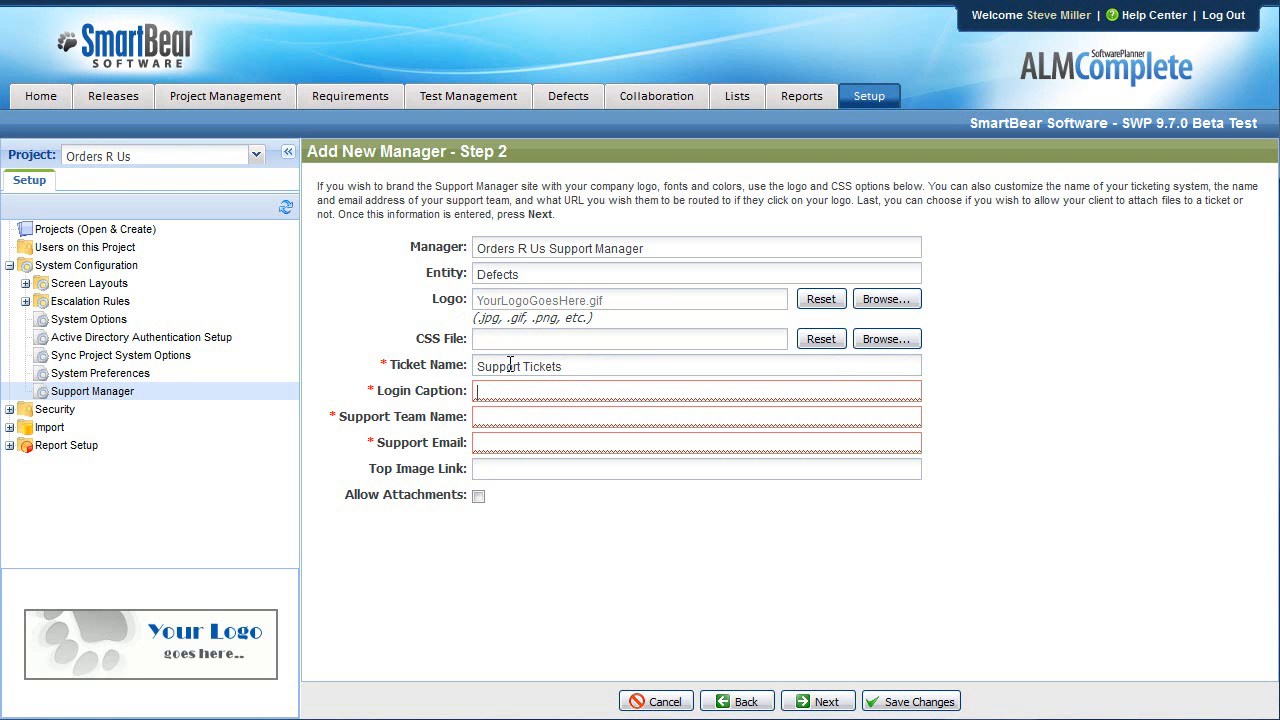
{"action": "type", "text": "Welcomn"}
{"action": "key", "text": "BackSpace"}
{"action": "type", "text": "e to"}
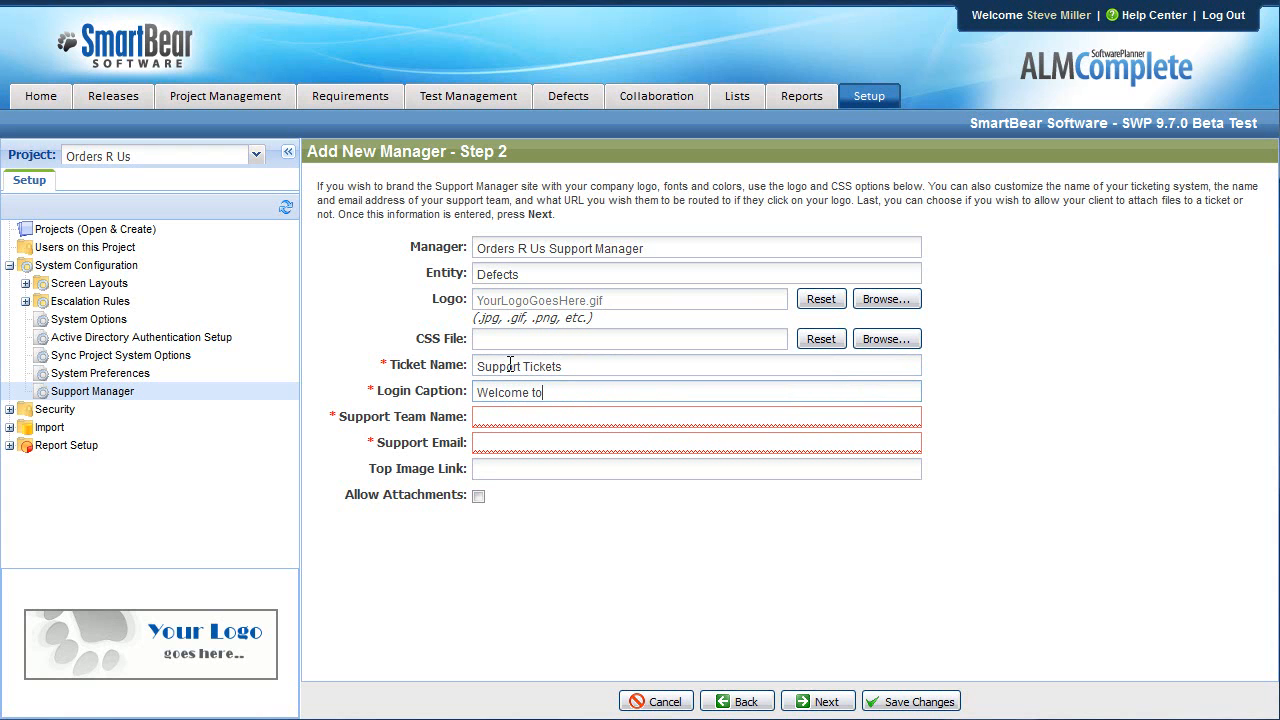
{"action": "type", "text": " the Orders R Us Support System"}
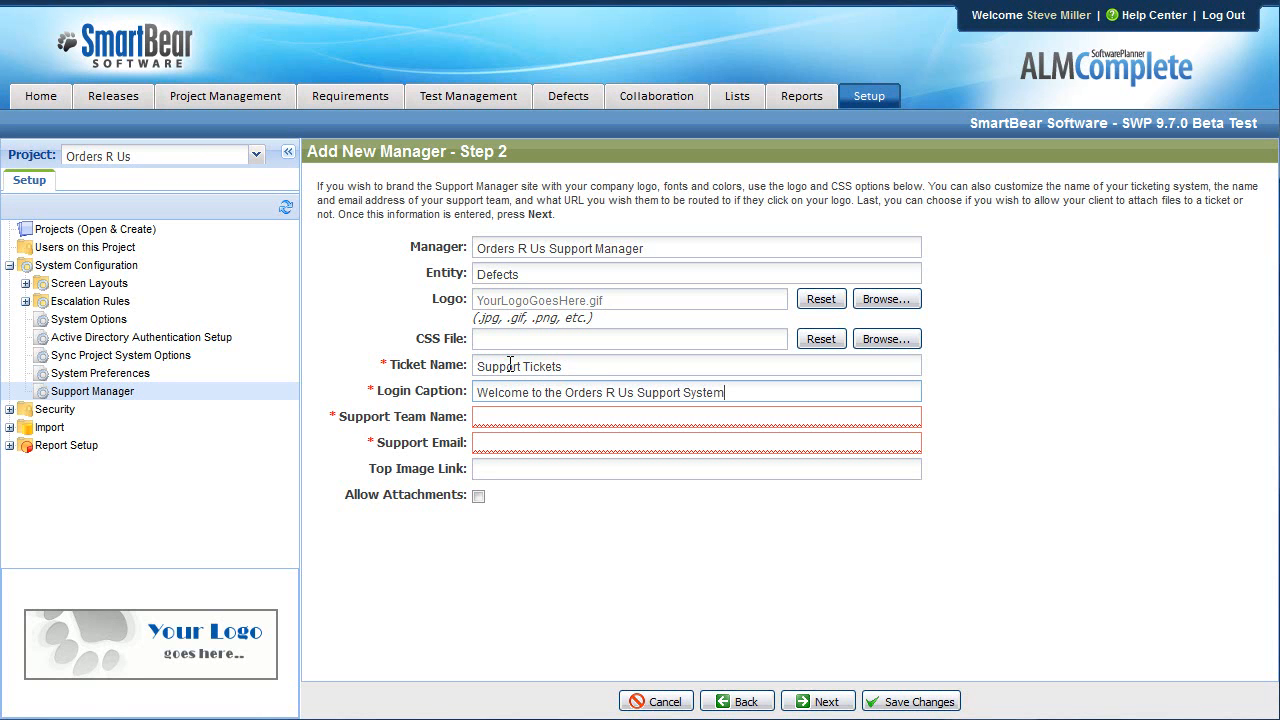
{"action": "left_click", "coordinate": [652, 418]}
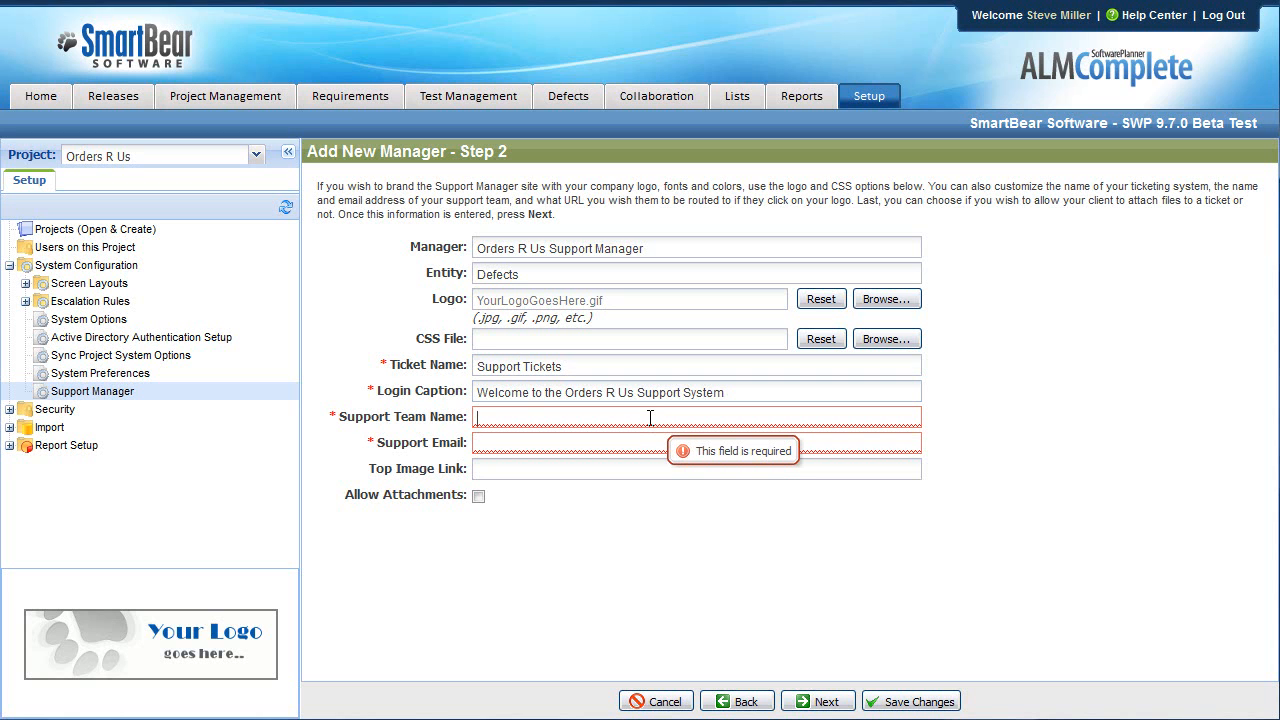
{"action": "type", "text": "Support Team"}
{"action": "key", "text": "Tab"}
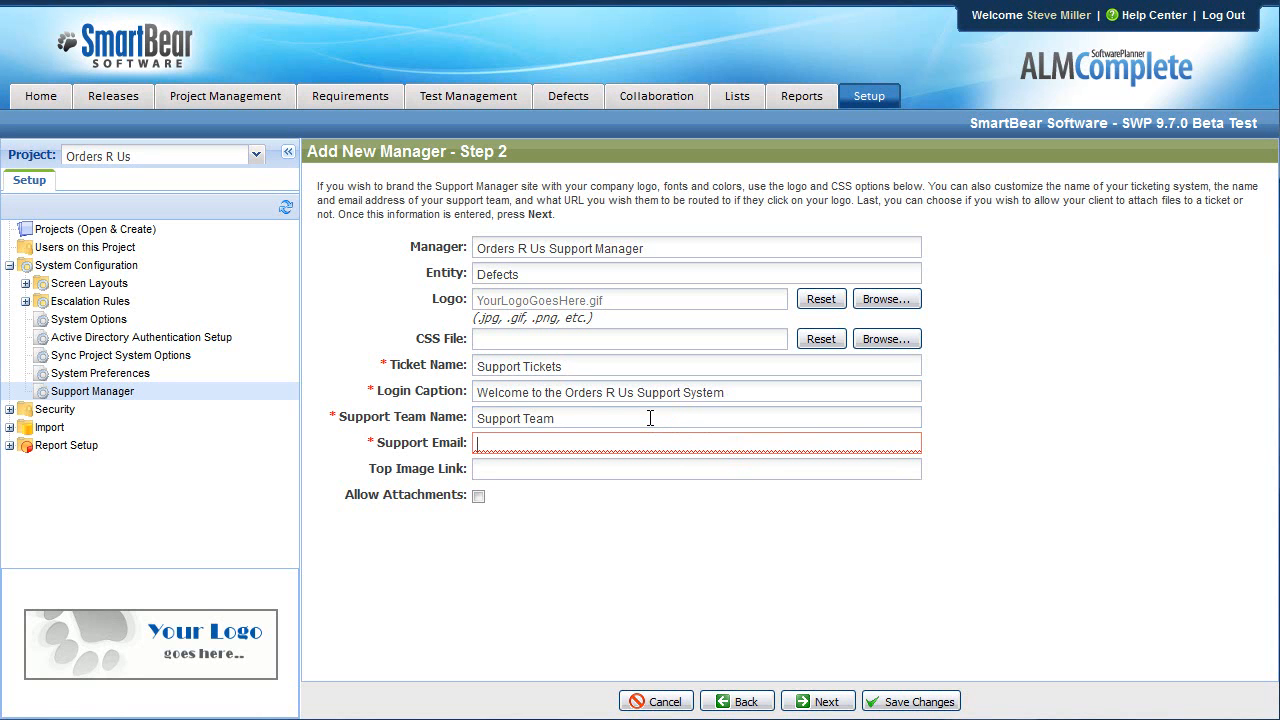
{"action": "type", "text": "support@yourcompany.com"}
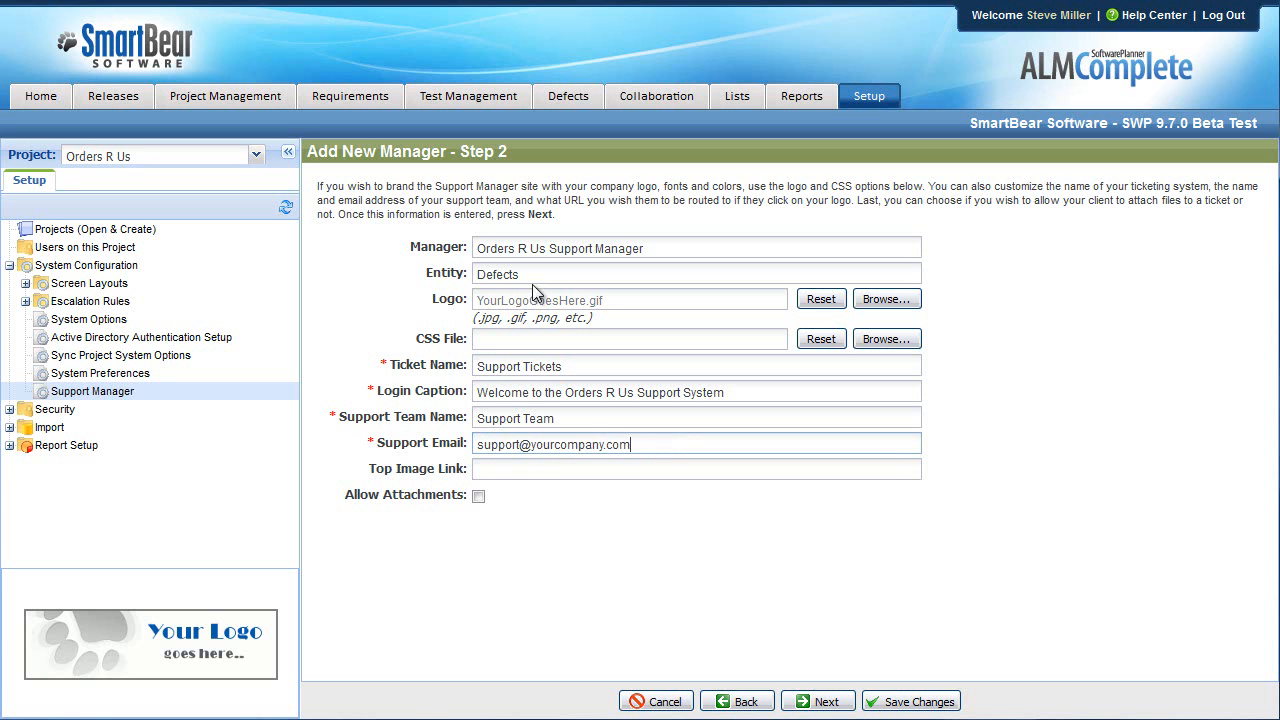
{"action": "left_click", "coordinate": [537, 466]}
{"action": "type", "text": "h"}
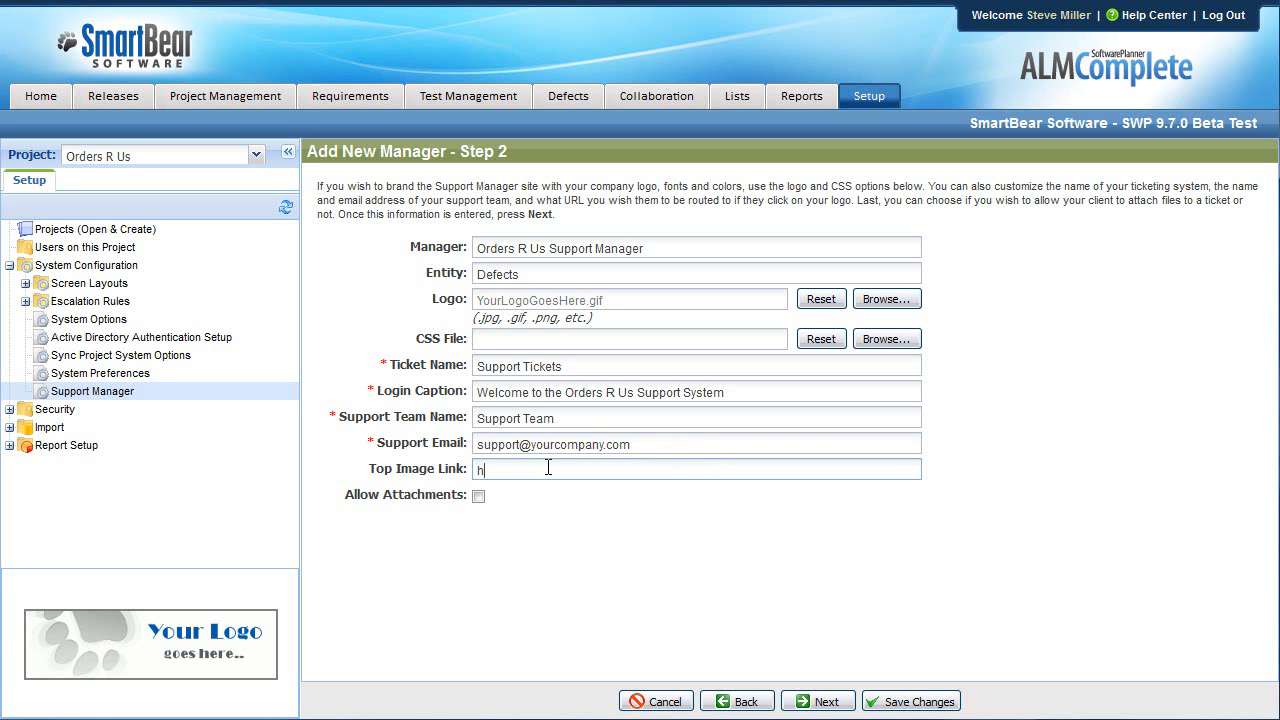
{"action": "type", "text": "ttp://www.ordersrus.com"}
{"action": "left_click", "coordinate": [479, 497]}
In Step 3, caption the Title field 'Short Description' with tooltip 'Please enter a short description of your issue.'.
{"action": "left_click", "coordinate": [822, 702]}
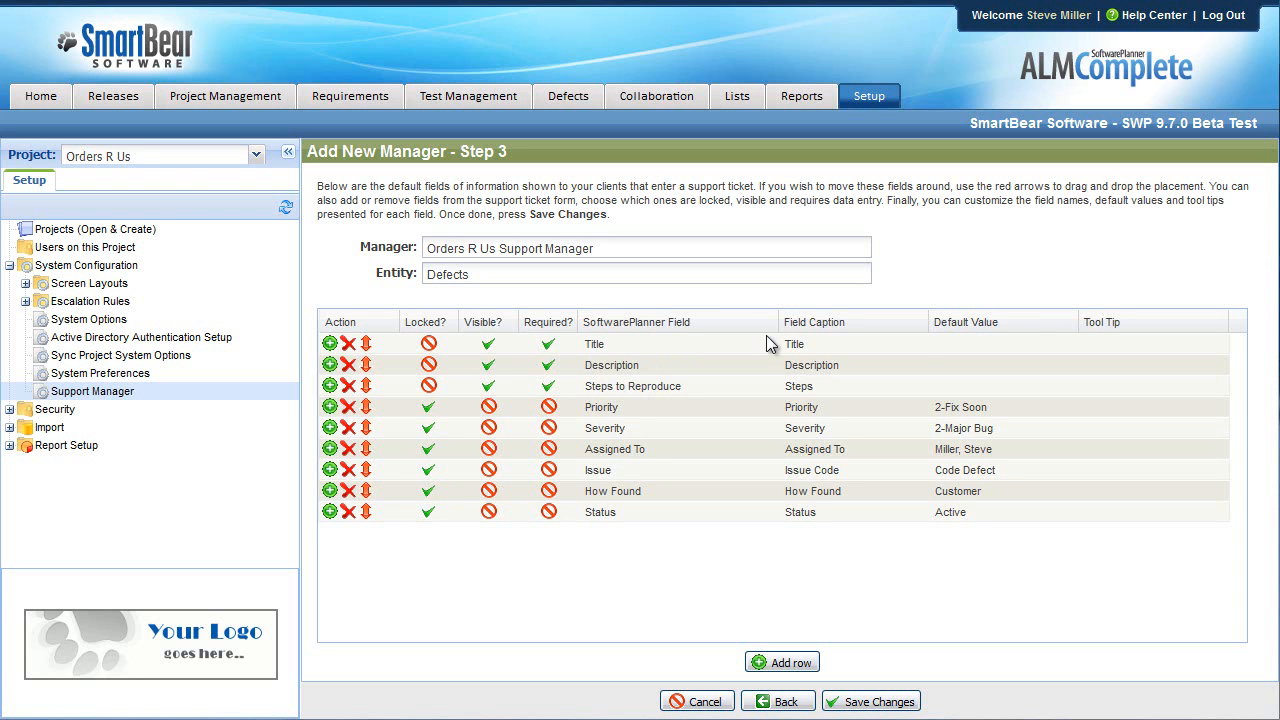
{"action": "left_click", "coordinate": [805, 346]}
{"action": "type", "text": "Short Description"}
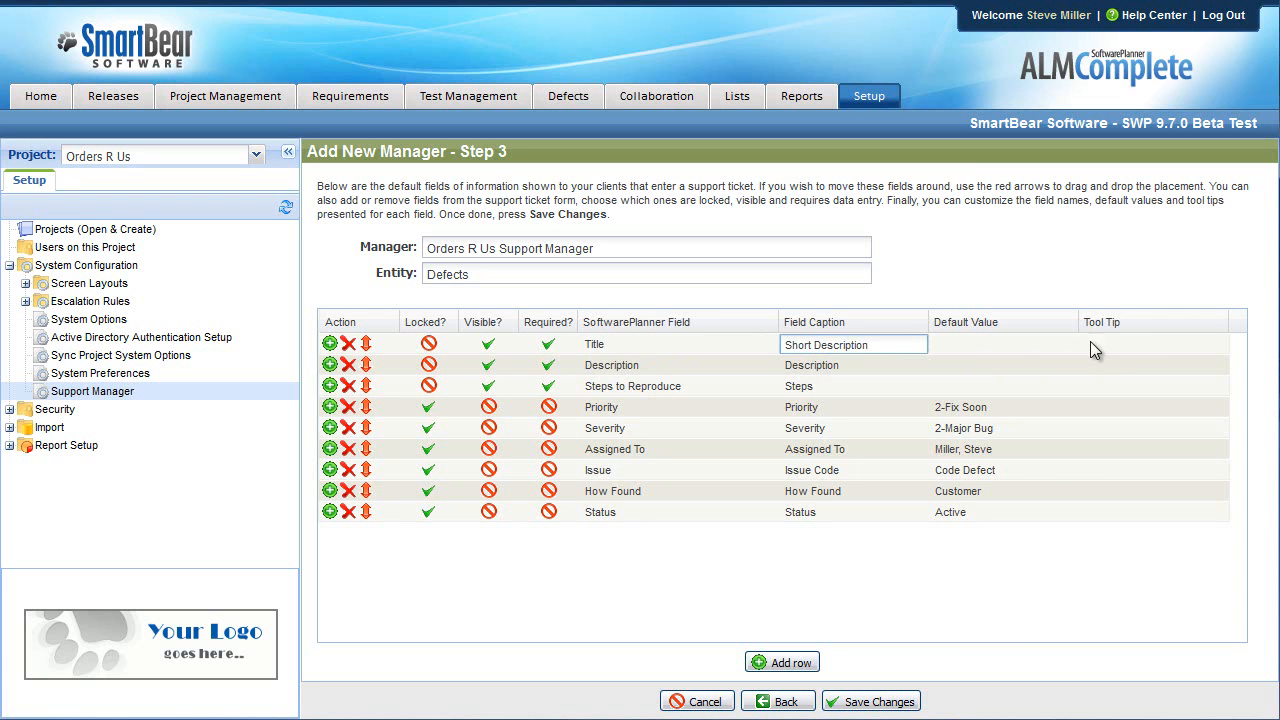
{"action": "left_click", "coordinate": [1120, 345]}
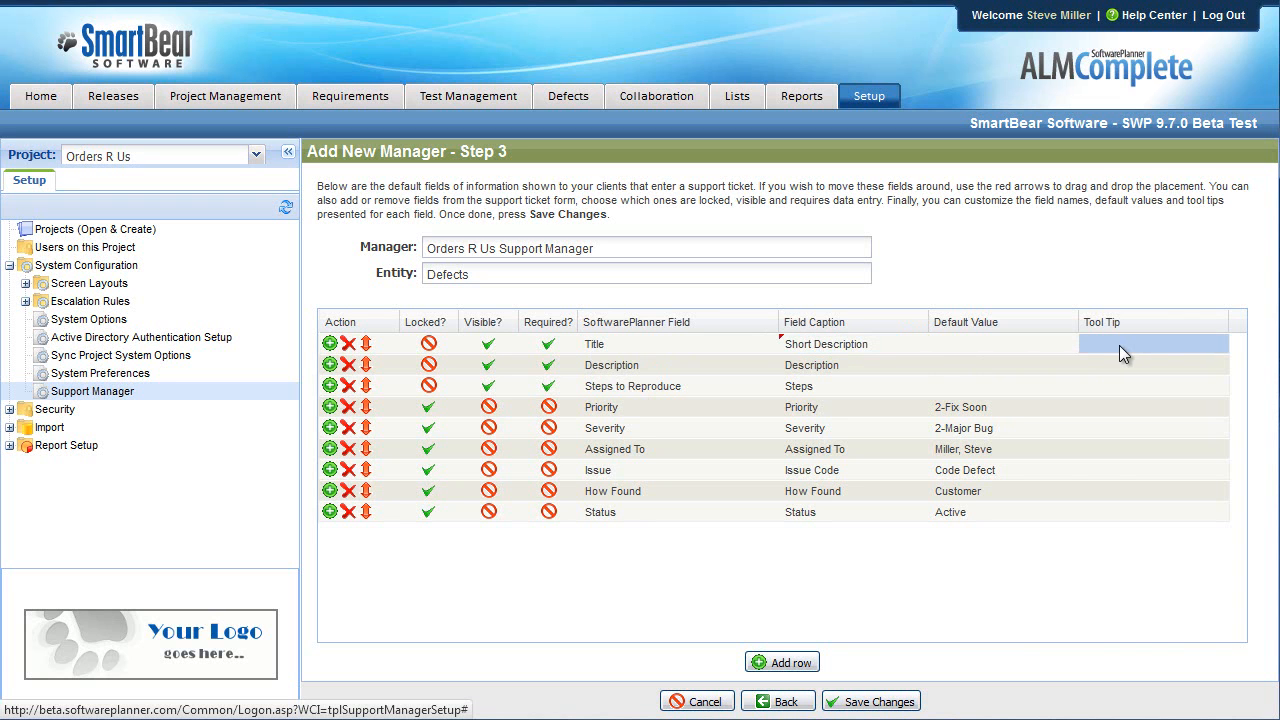
{"action": "left_click", "coordinate": [1119, 345]}
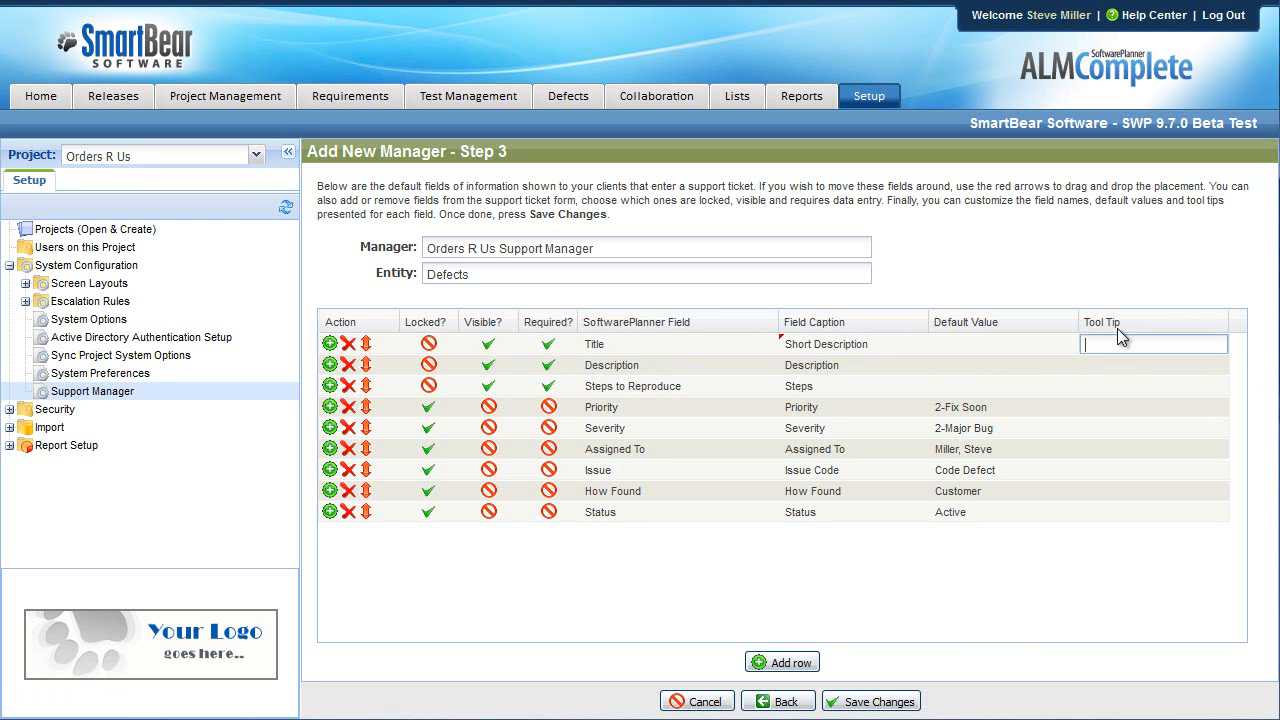
{"action": "type", "text": "Please enter a s"}
{"action": "type", "text": "hort des"}
{"action": "type", "text": "cription of your issue"}
{"action": "type", "text": "."}
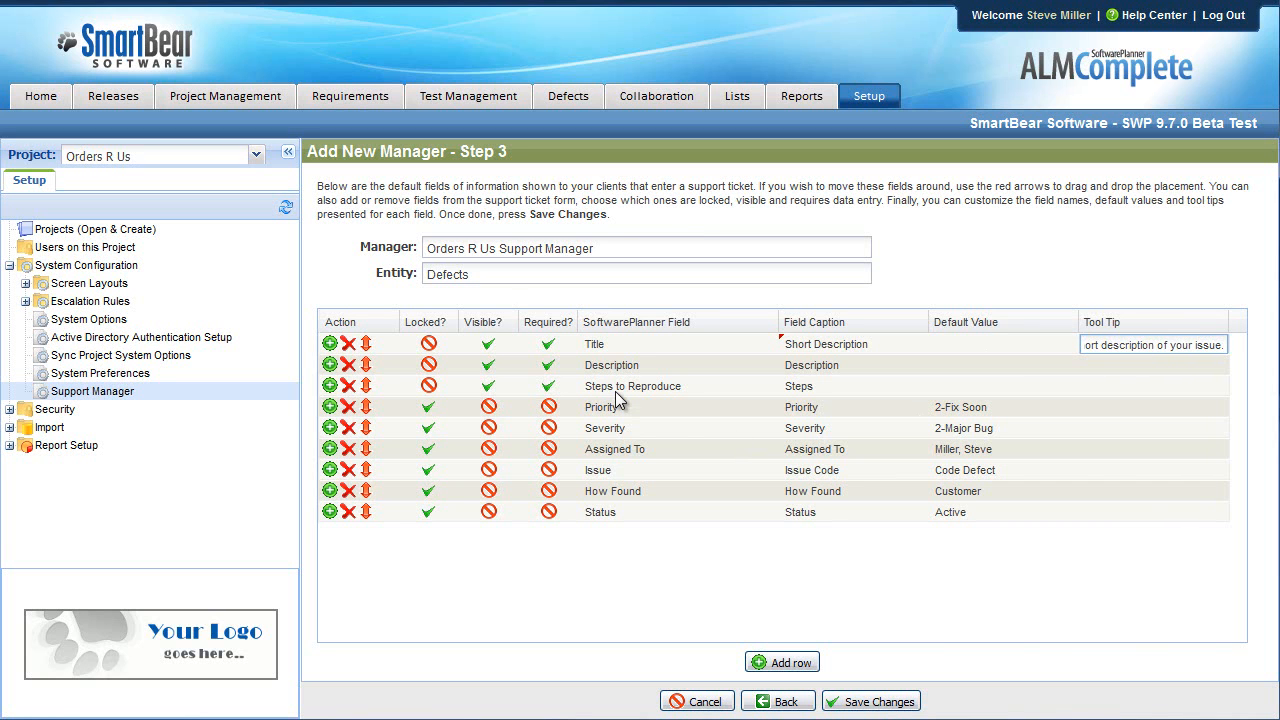
{"action": "key", "text": "BackSpace"}
{"action": "type", "text": "."}
{"action": "left_click_drag", "start_coordinate": [368, 370], "coordinate": [375, 400]}
Keep Priority's default value at 2-Fix Soon and save the new support manager.
{"action": "left_click", "coordinate": [971, 409]}
{"action": "left_click", "coordinate": [1068, 408]}
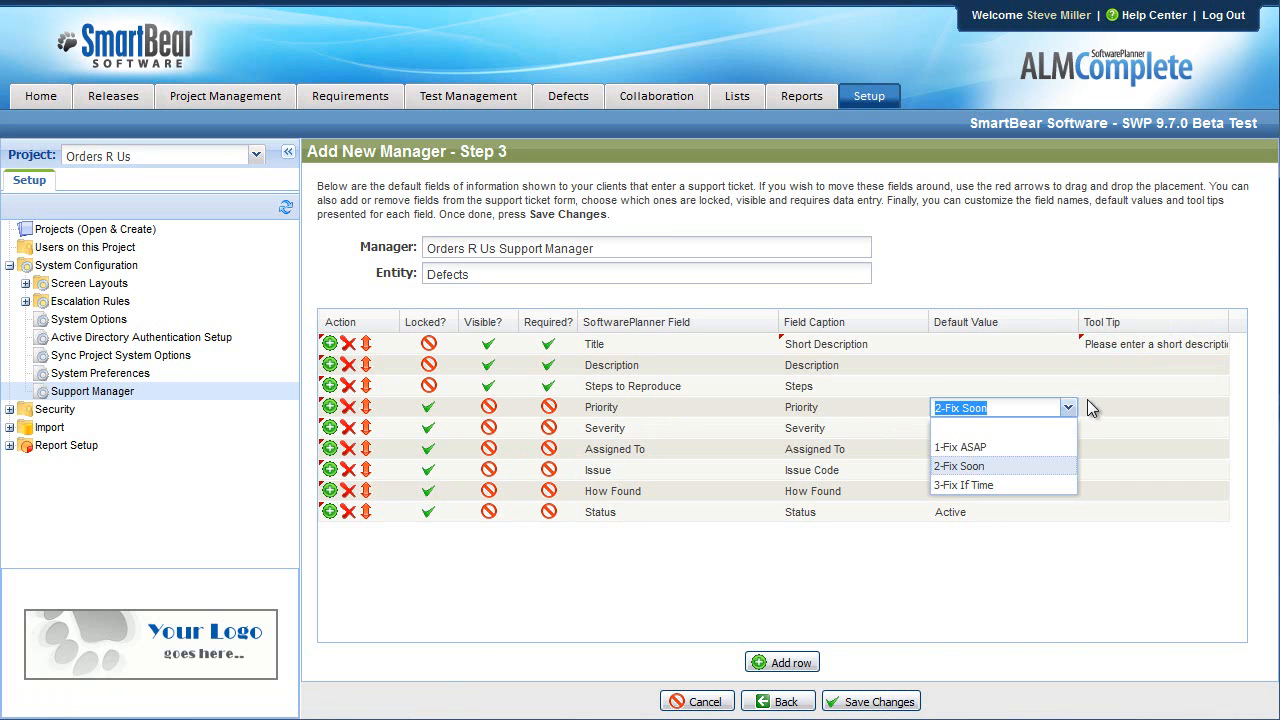
{"action": "left_click", "coordinate": [1029, 388]}
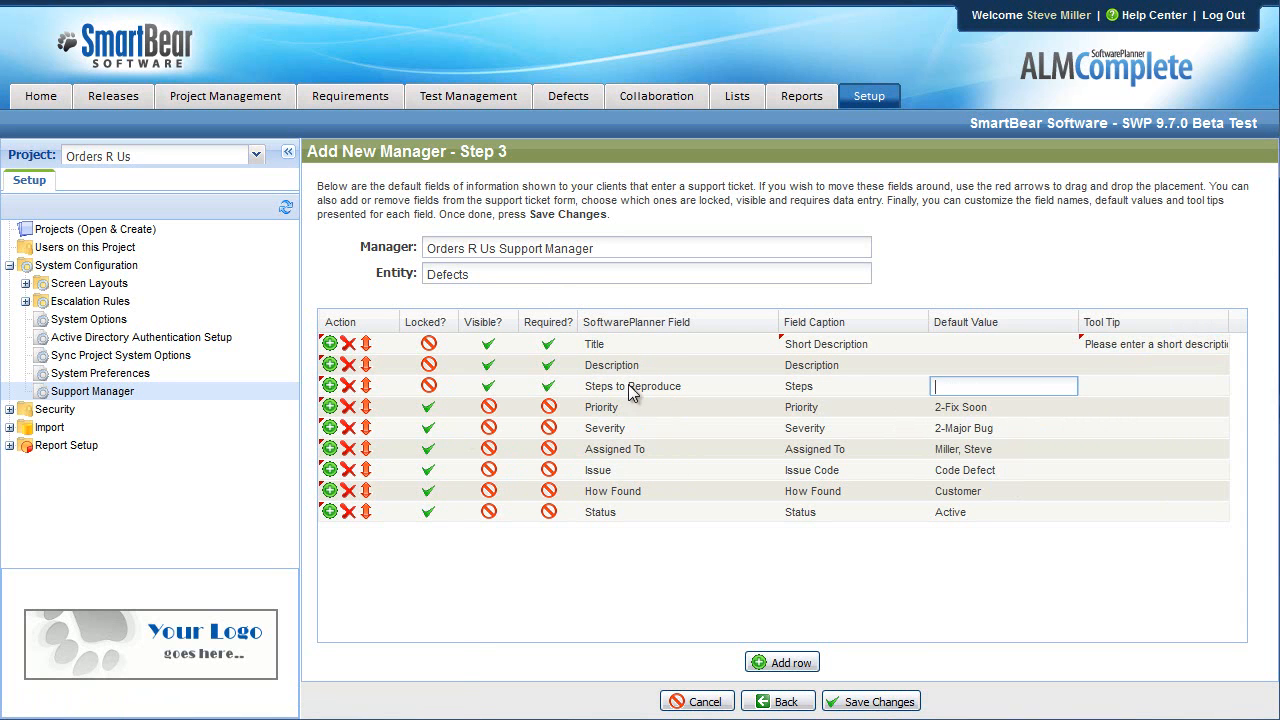
{"action": "left_click", "coordinate": [873, 701]}
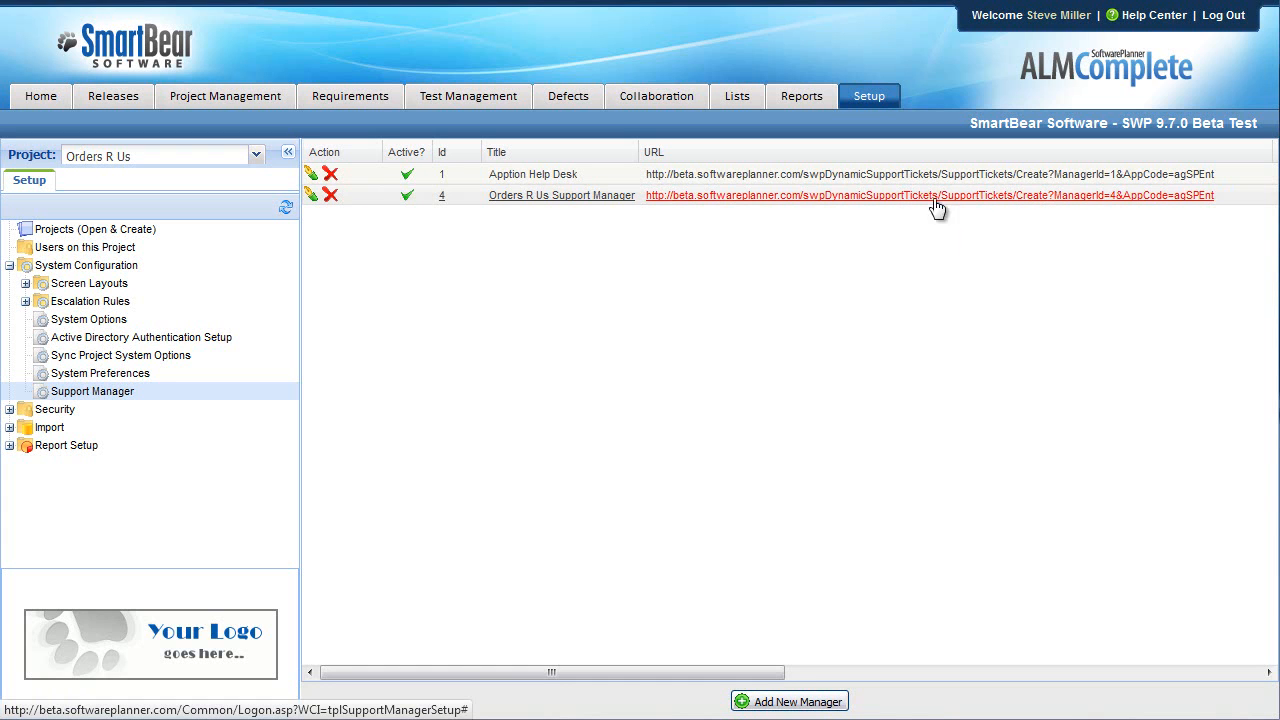
Try the new manager's support site URL, then open Orders R Us Support Manager for editing.
{"action": "left_click", "coordinate": [842, 198]}
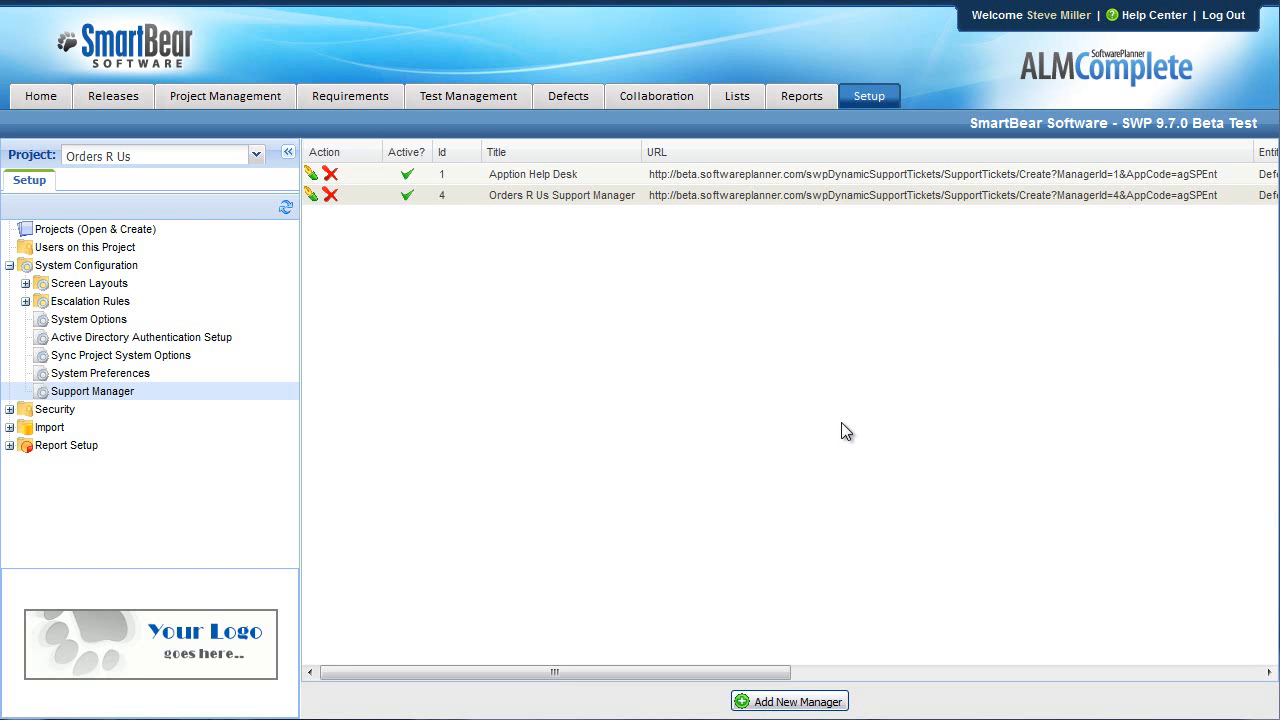
{"action": "left_click", "coordinate": [841, 196]}
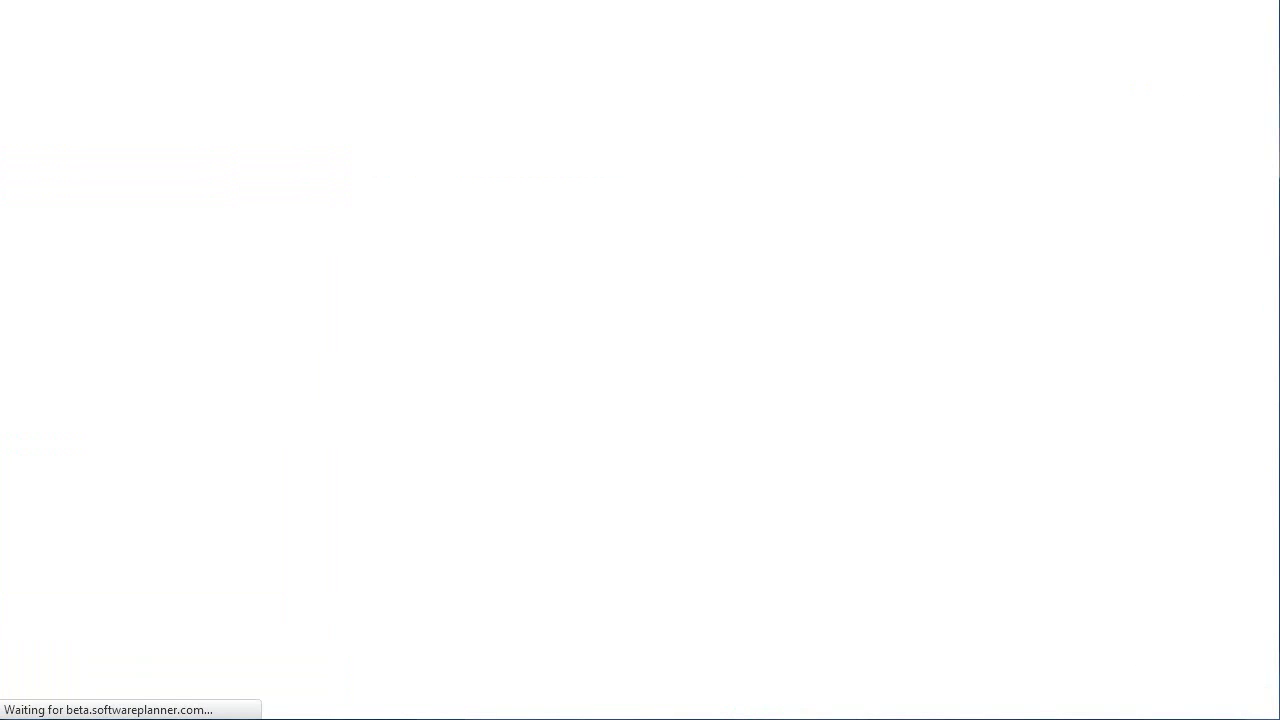
{"action": "left_click_drag", "start_coordinate": [34, 35], "coordinate": [402, 35]}
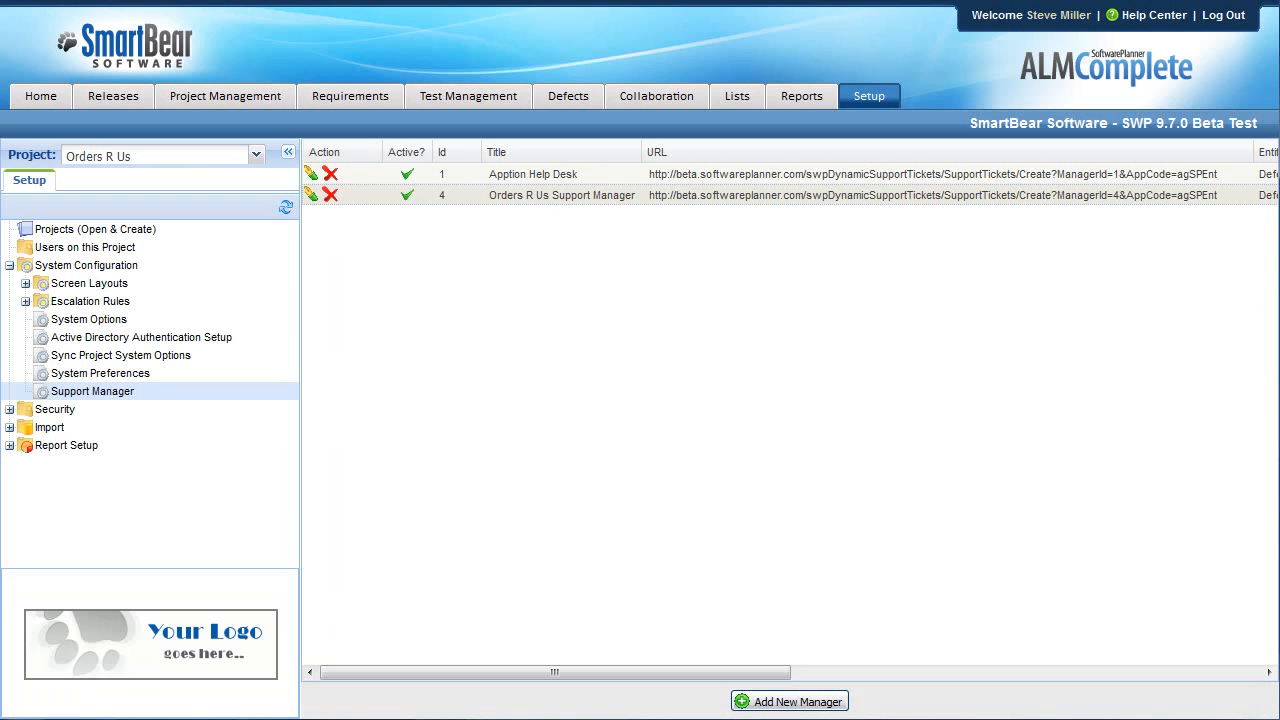
{"action": "left_click", "coordinate": [532, 197]}
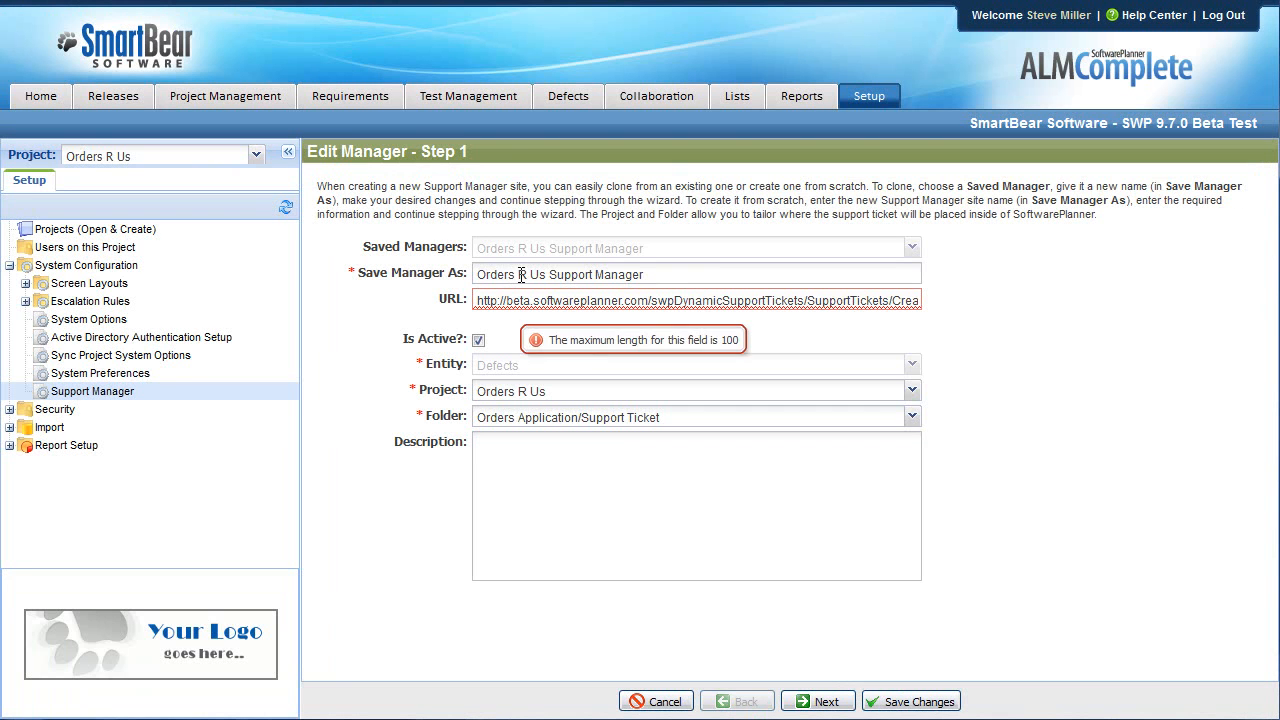
Log in to the support portal using the customer's suggested e-mail address.
{"action": "left_click", "coordinate": [834, 703]}
{"action": "left_click_drag", "start_coordinate": [752, 470], "coordinate": [378, 458]}
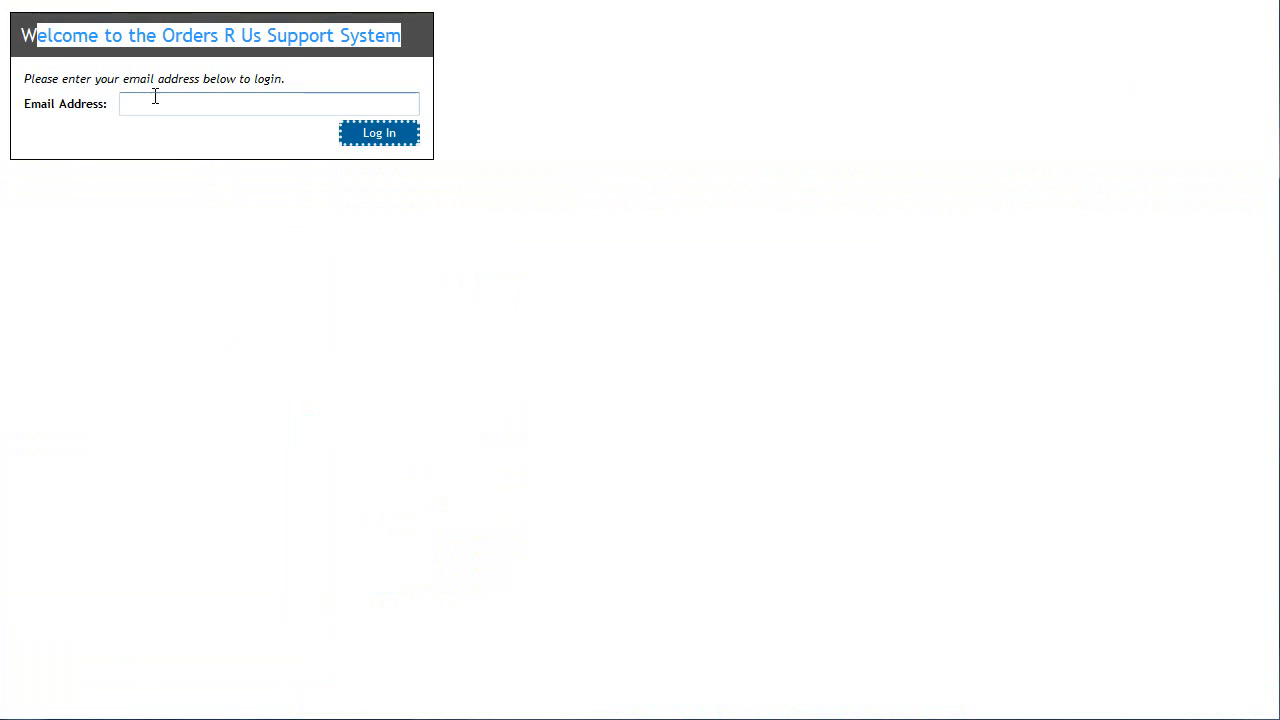
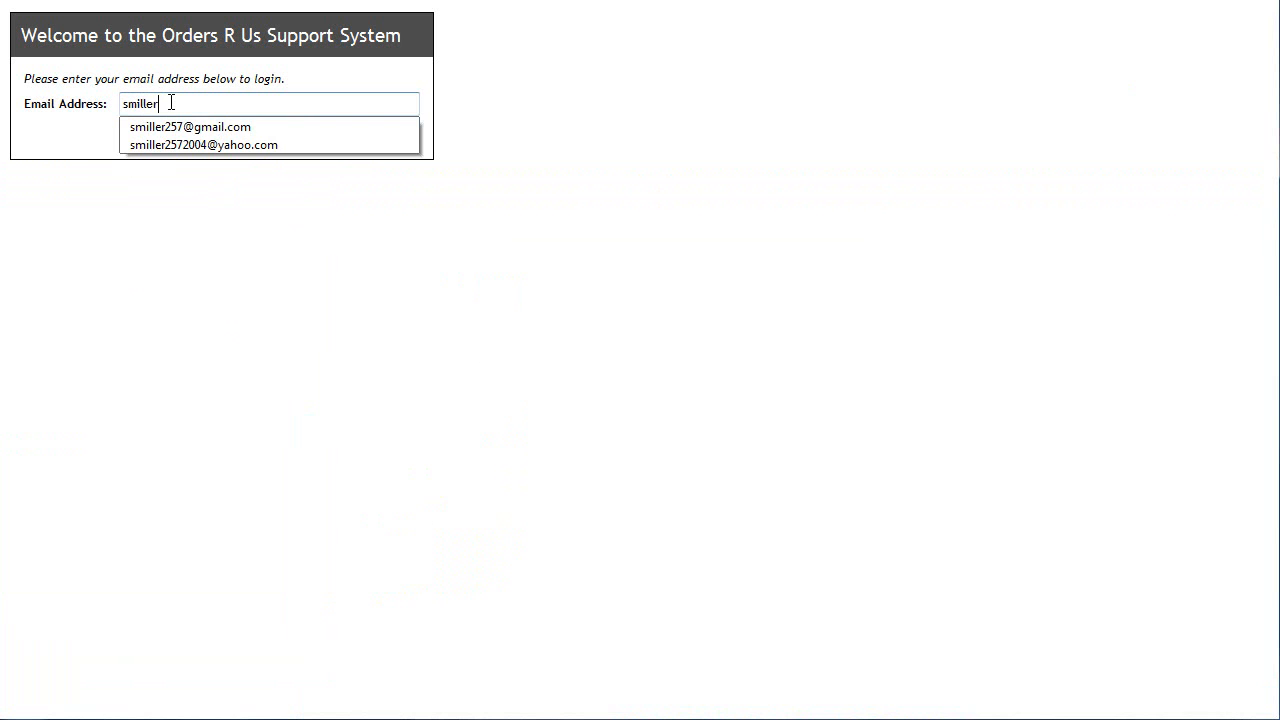
{"action": "key", "text": "Down"}
{"action": "key", "text": "Return"}
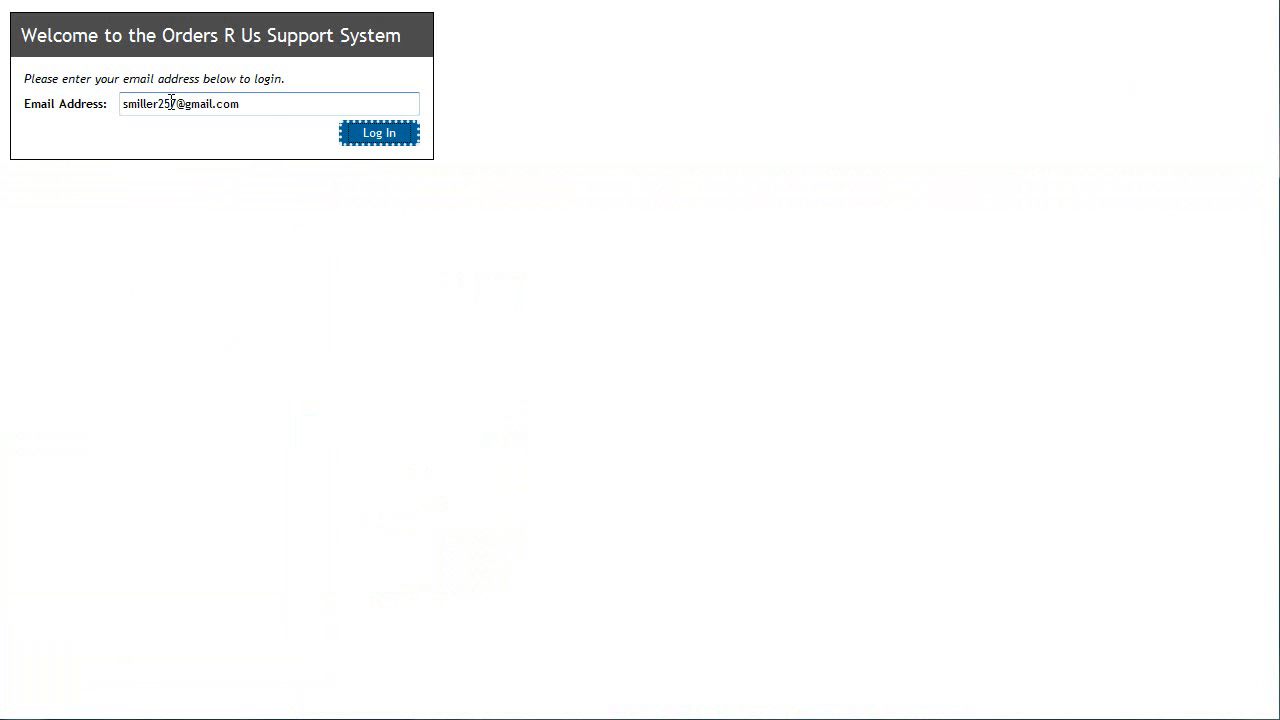
{"action": "left_click", "coordinate": [384, 137]}
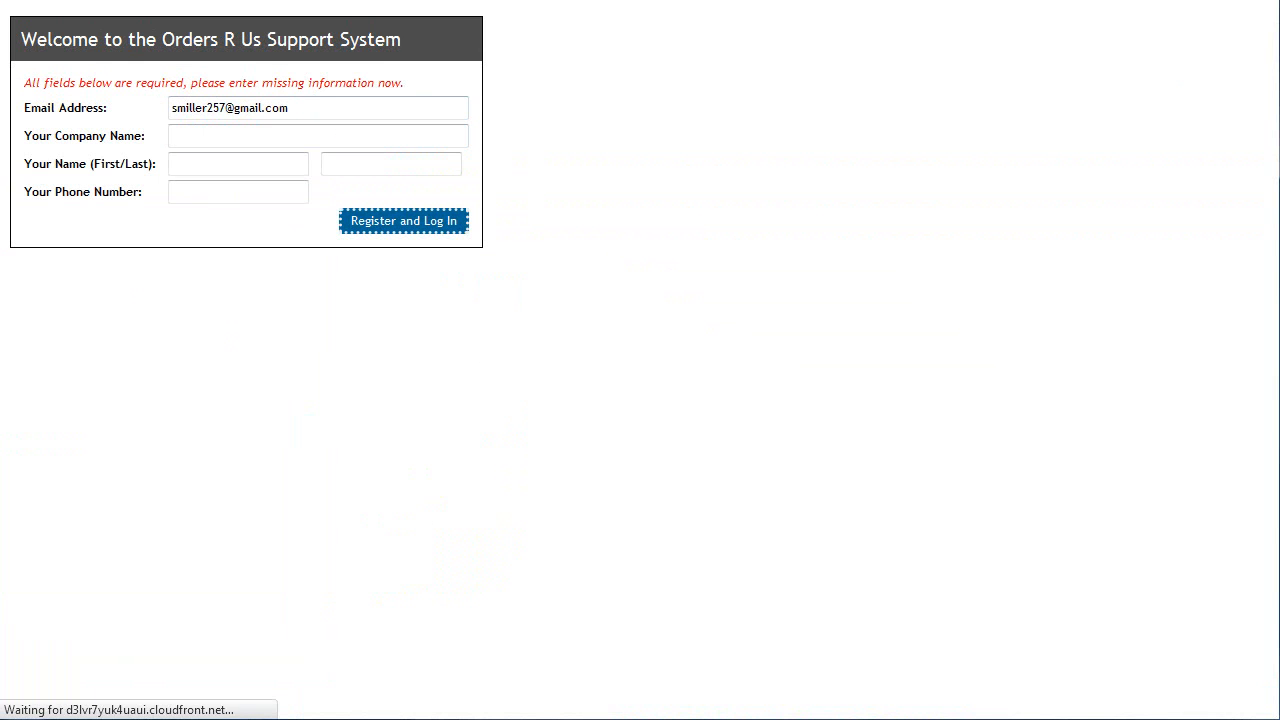
Register with company 'SmartBear Software', the contact's first and last name, and phone number.
{"action": "left_click", "coordinate": [343, 134]}
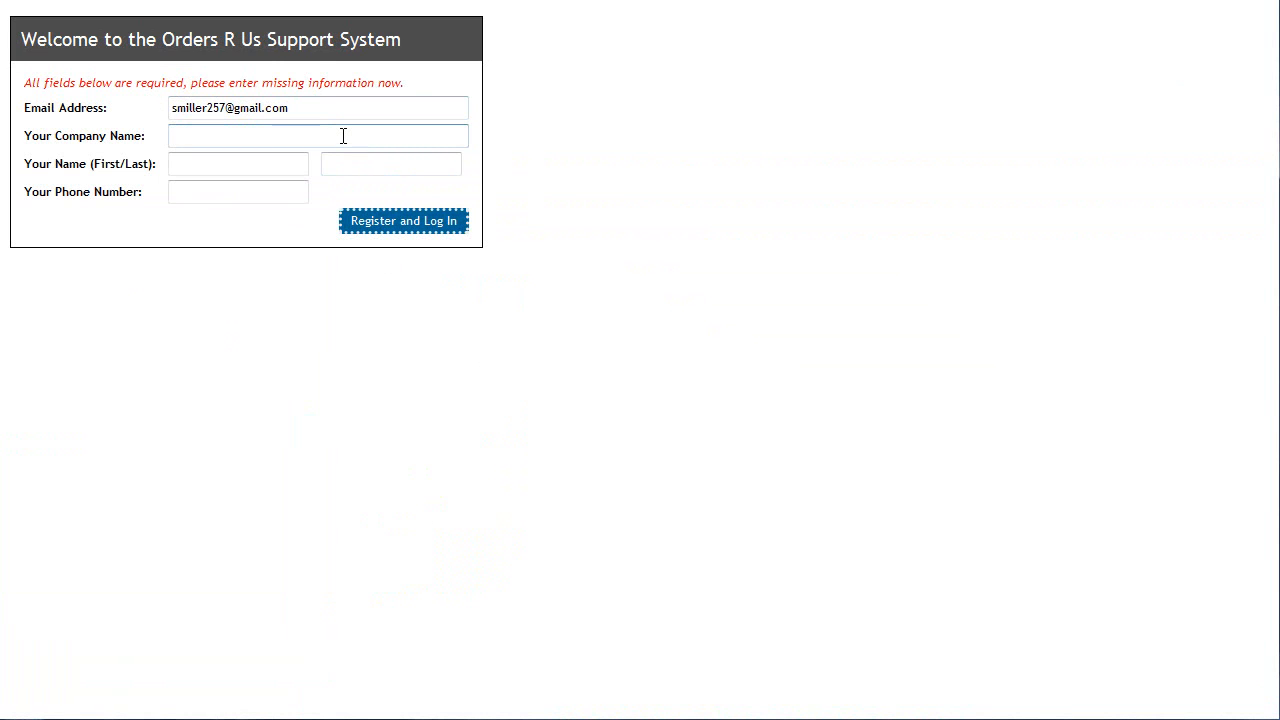
{"action": "type", "text": "SmartBear Softwaer"}
{"action": "key", "text": "BackSpace"}
{"action": "key", "text": "BackSpace"}
{"action": "type", "text": "re"}
{"action": "key", "text": "Tab"}
{"action": "key", "text": "Tab"}
{"action": "key", "text": "Tab"}
{"action": "type", "text": "303."}
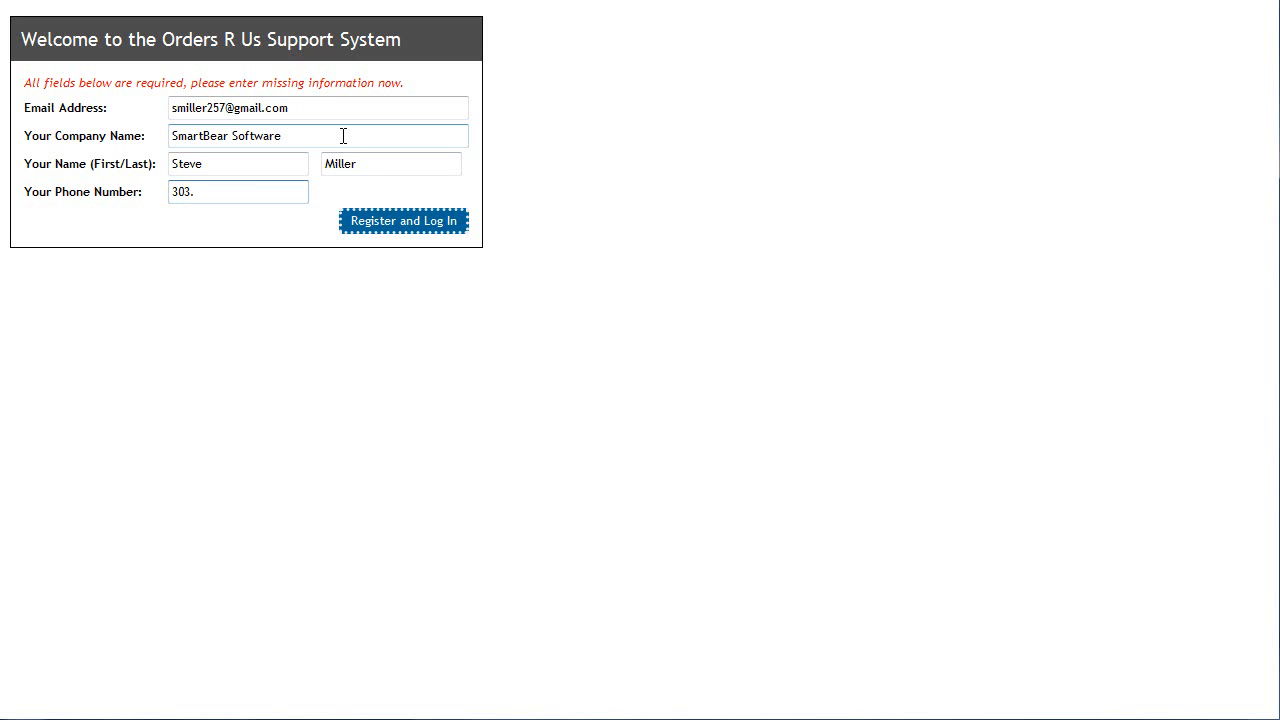
{"action": "type", "text": "555.1212"}
{"action": "left_click", "coordinate": [428, 226]}
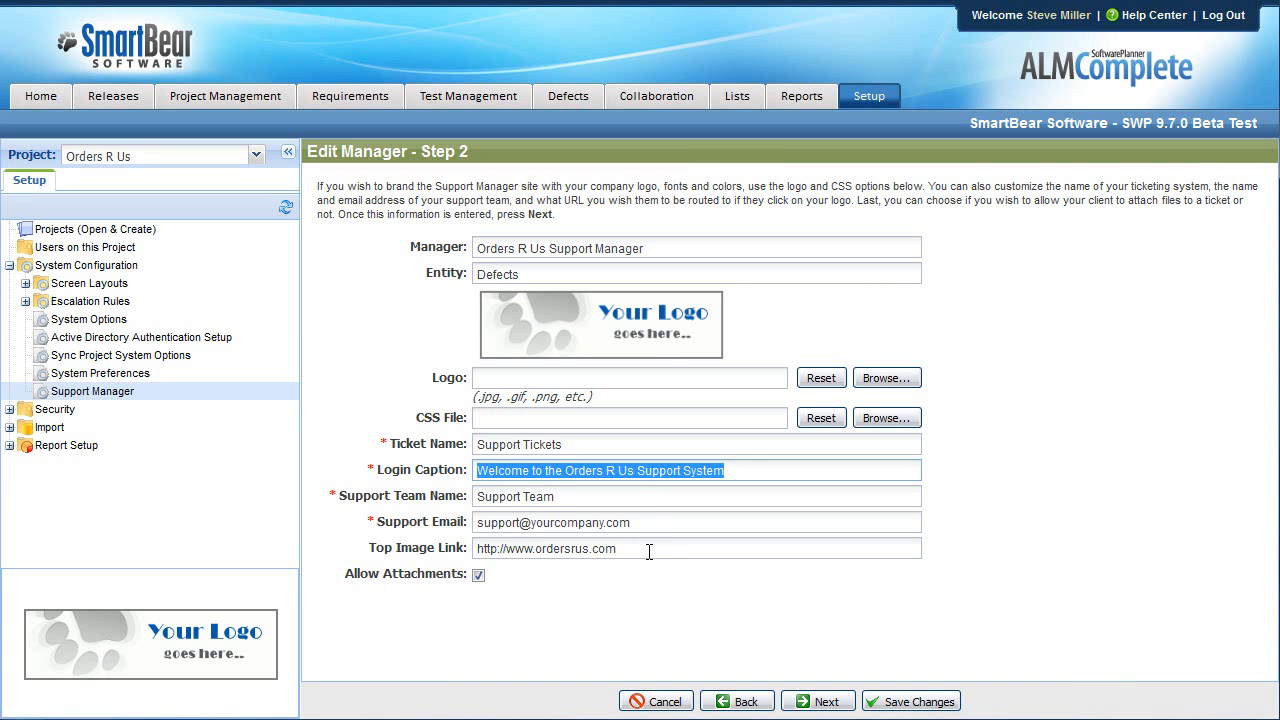
{"action": "left_click_drag", "start_coordinate": [649, 553], "coordinate": [408, 541]}
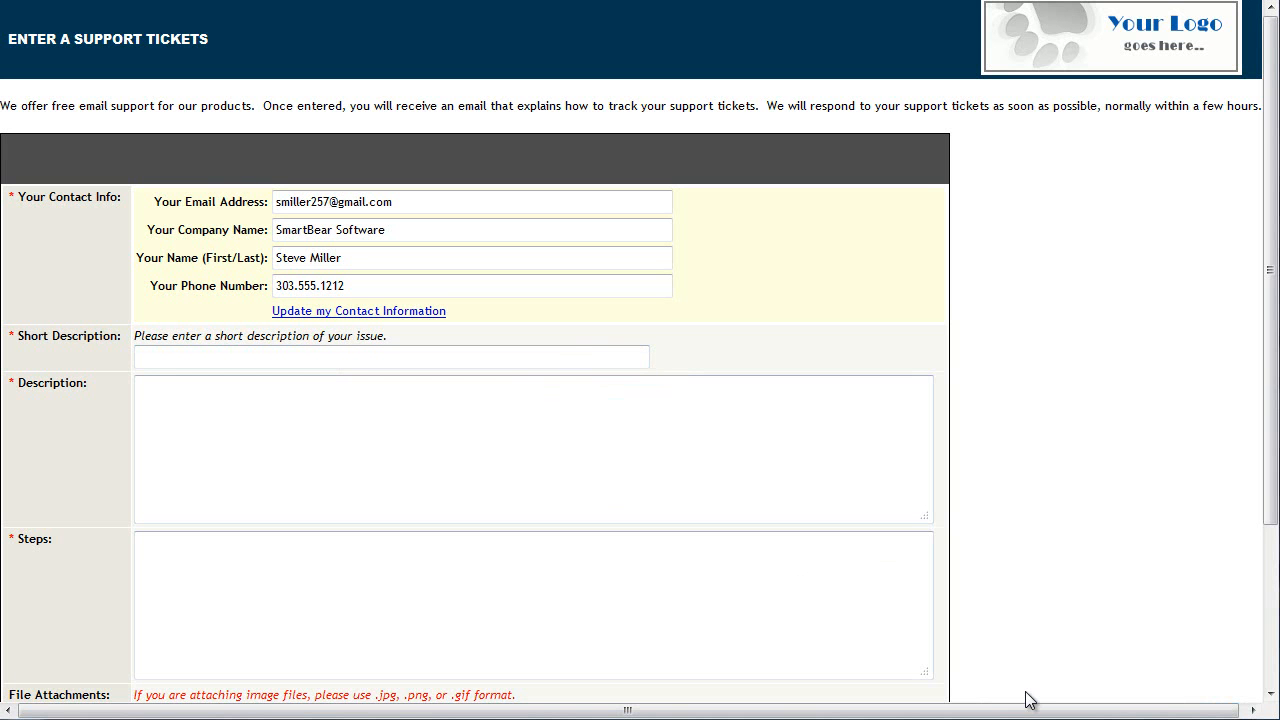
Enter the short description 'Getting a 301 error when printing' from the suggestion.
{"action": "left_click", "coordinate": [414, 349]}
{"action": "type", "text": "Error p"}
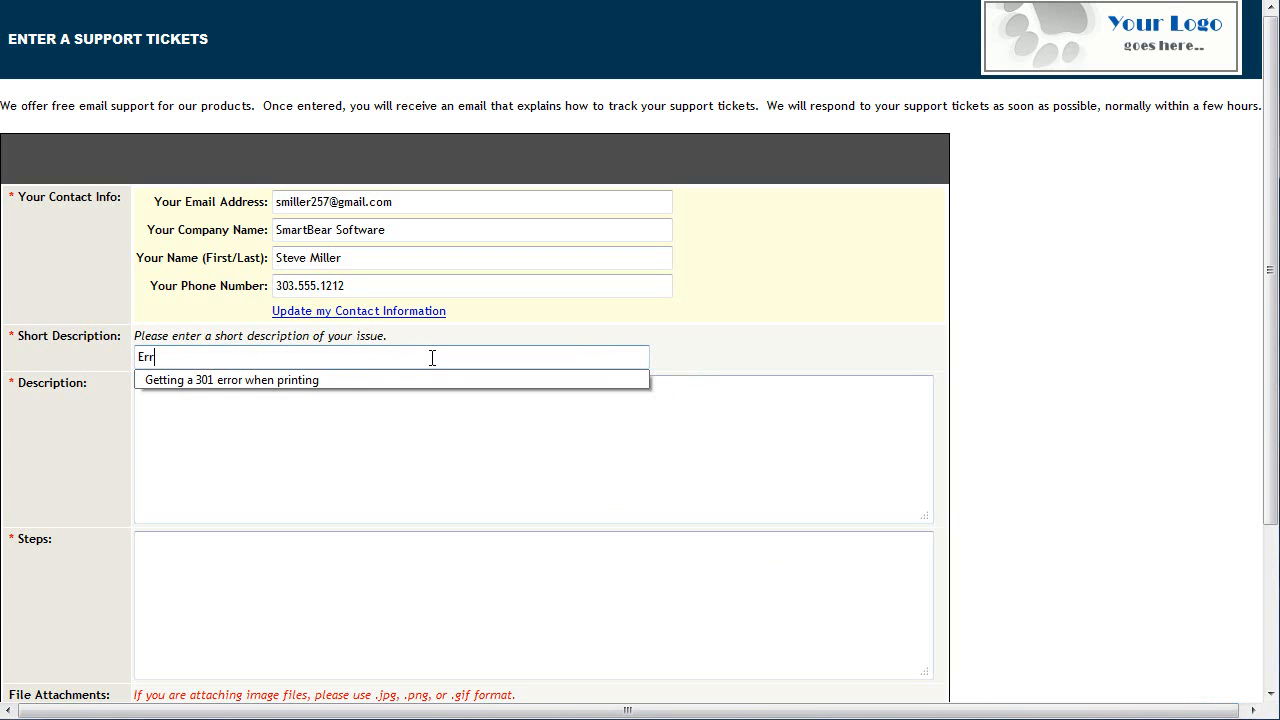
{"action": "type", "text": "r"}
{"action": "key", "text": "Down"}
{"action": "key", "text": "Tab"}
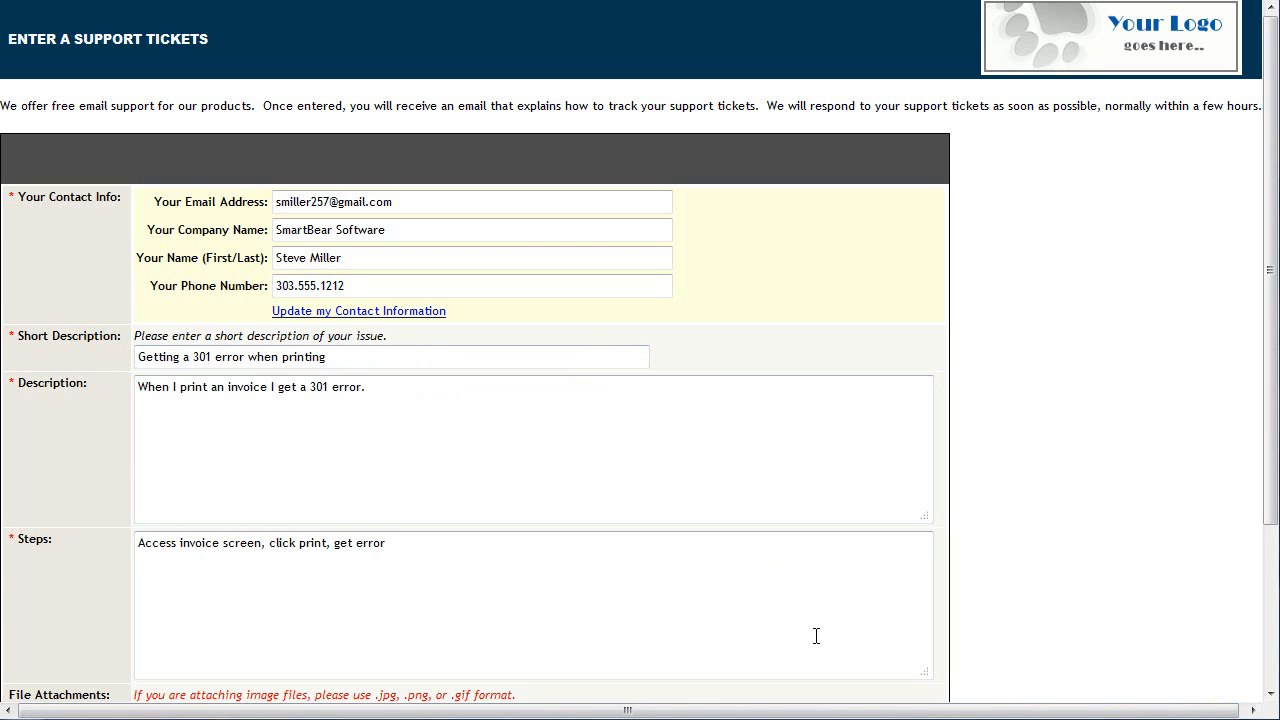
Point out the Short Description label and its hint, then move down the ticket form.
{"action": "left_click_drag", "start_coordinate": [18, 336], "coordinate": [124, 340]}
{"action": "left_click_drag", "start_coordinate": [386, 337], "coordinate": [136, 343]}
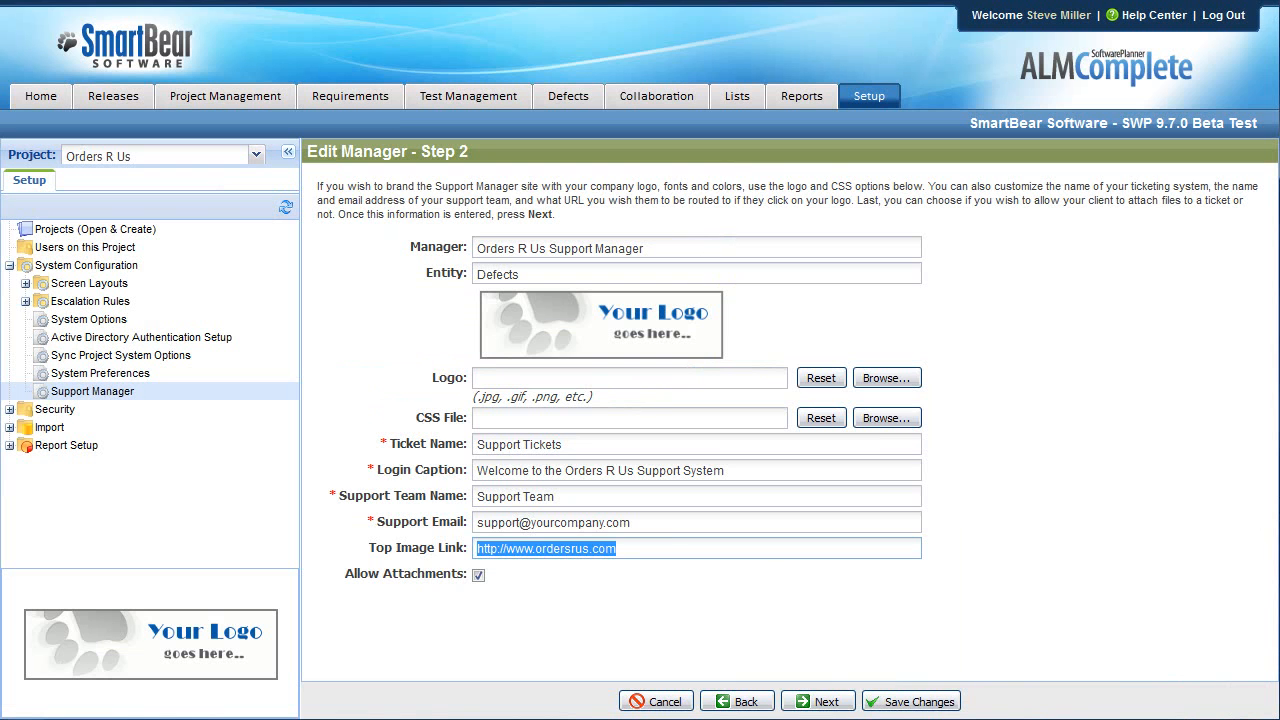
{"action": "left_click", "coordinate": [820, 694]}
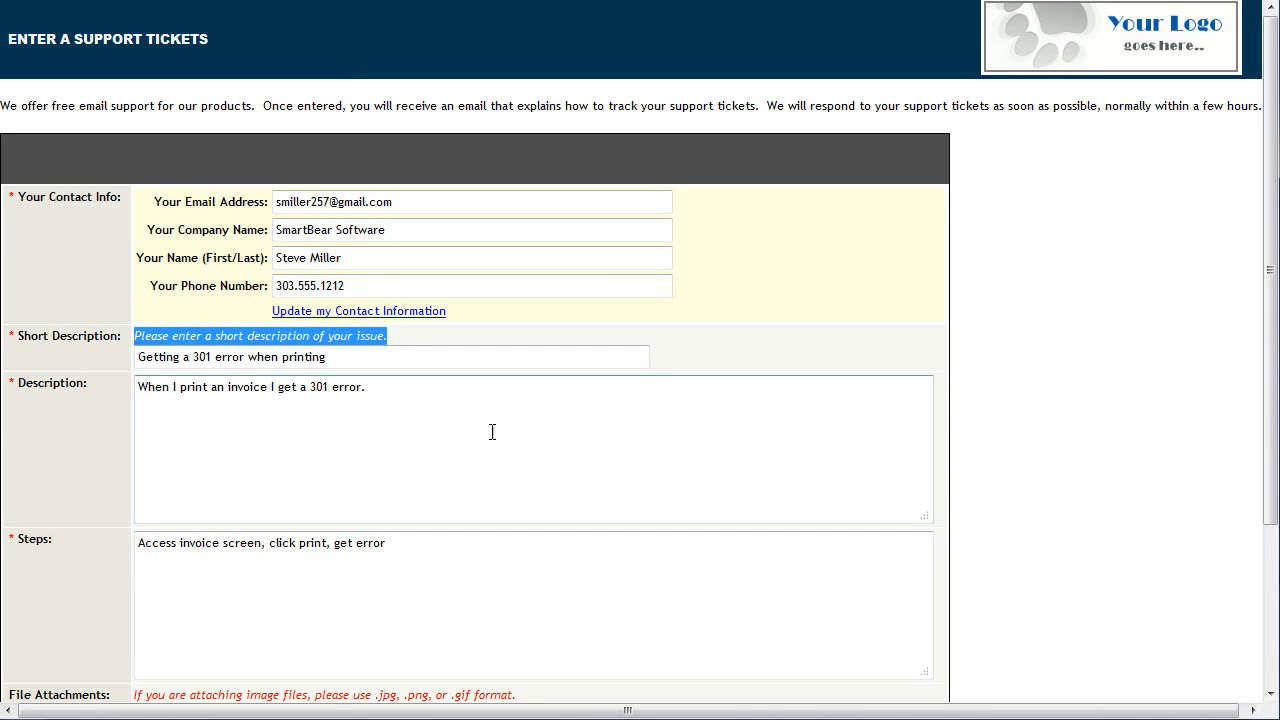
{"action": "left_click", "coordinate": [1021, 437]}
{"action": "scroll", "coordinate": [1021, 437], "scroll_direction": "down", "scroll_amount": 3}
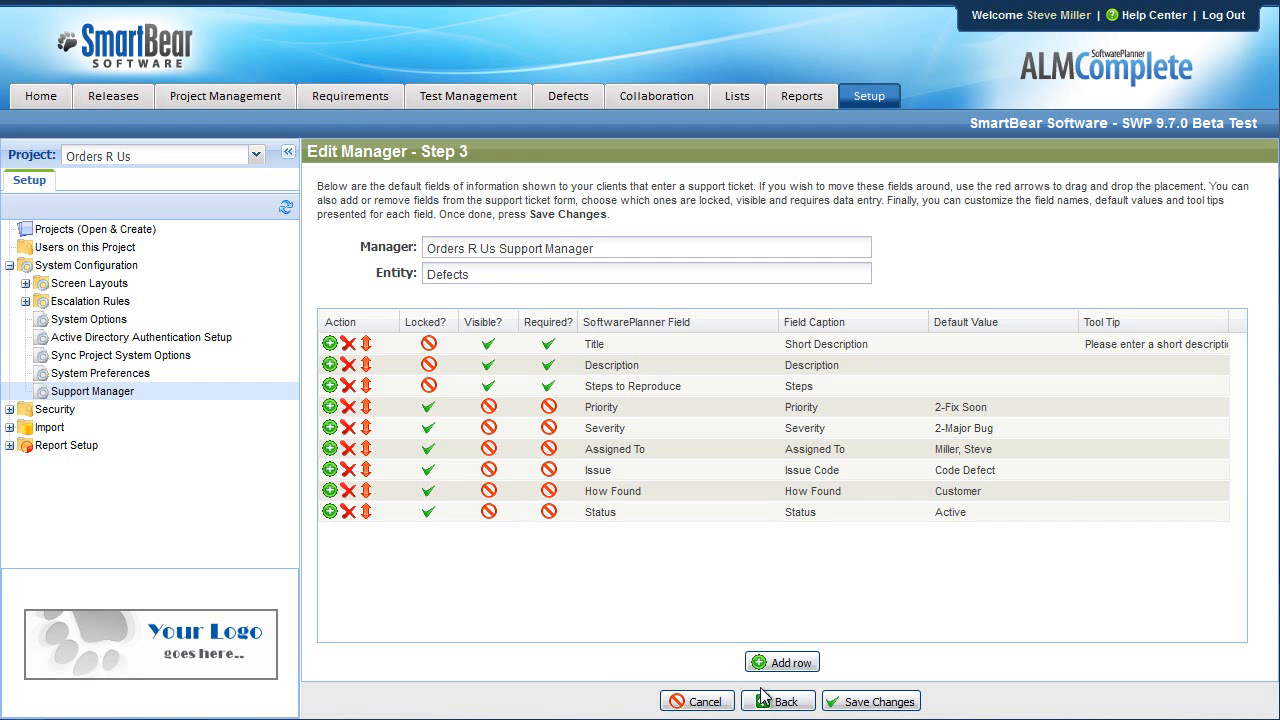
{"action": "left_click", "coordinate": [763, 697]}
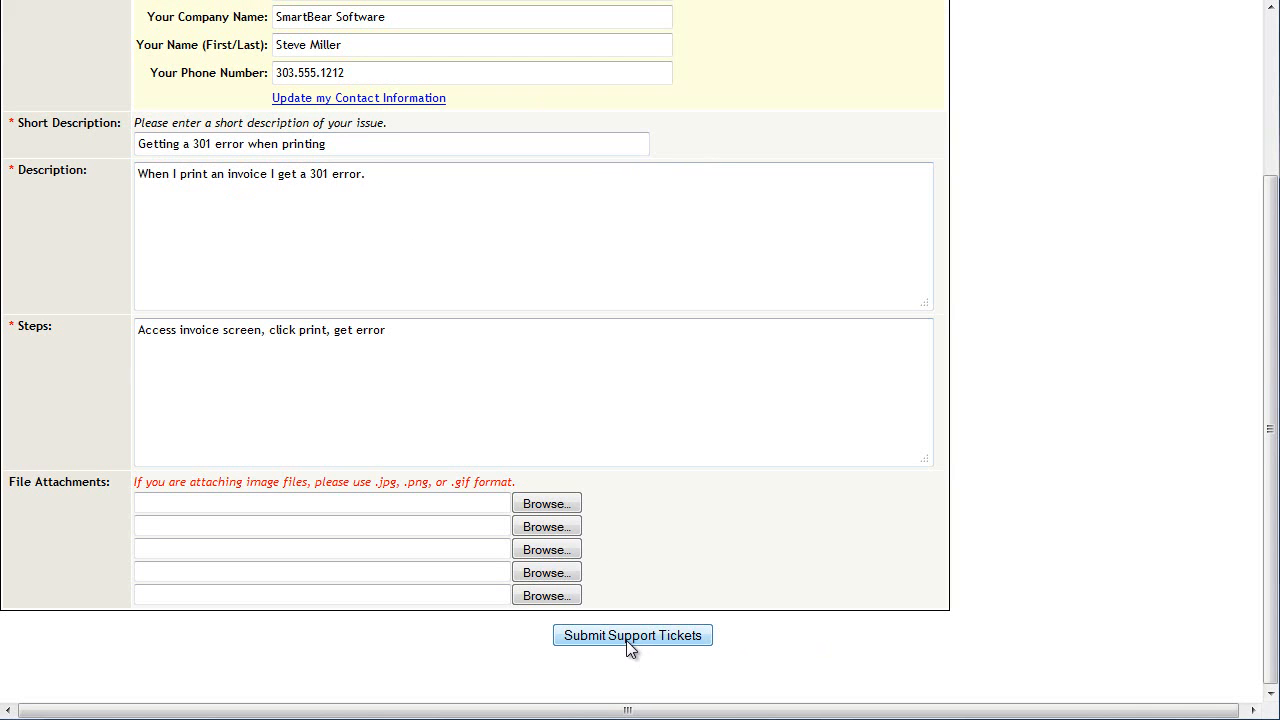
Submit the ticket as #524 and shorten the ticket name to 'Support Ticket'.
{"action": "left_click", "coordinate": [630, 645]}
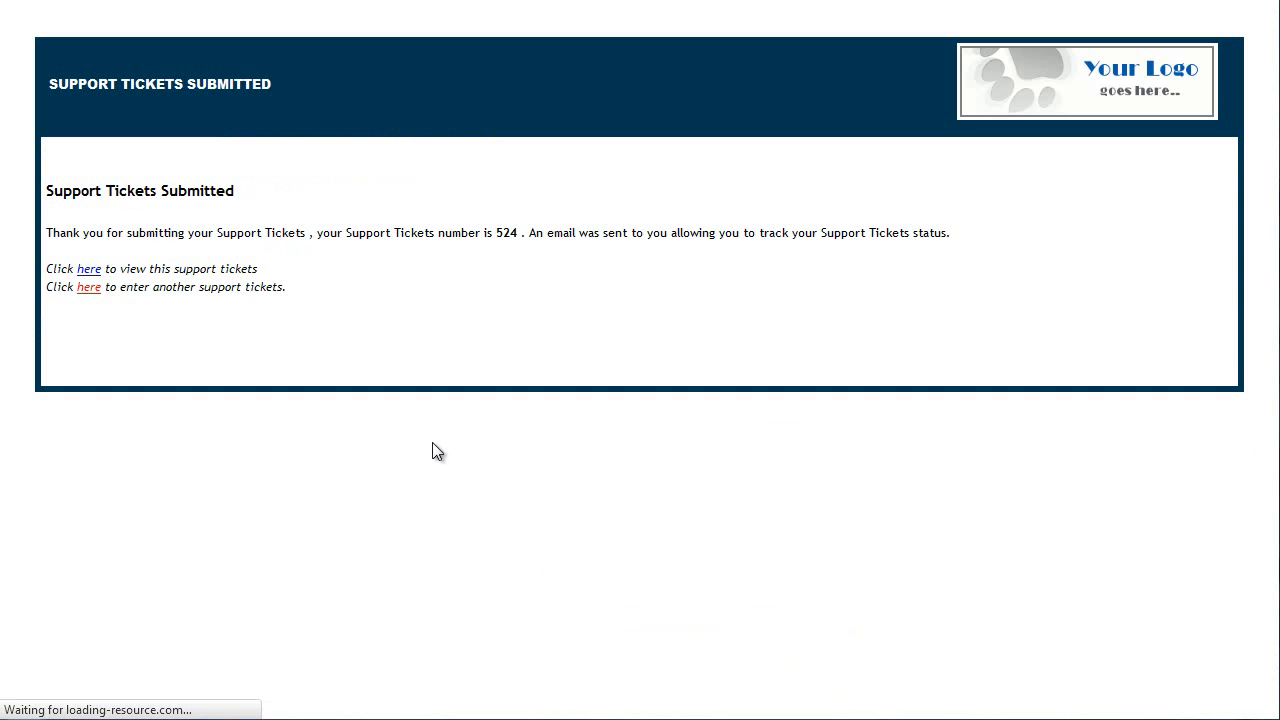
{"action": "left_click_drag", "start_coordinate": [46, 191], "coordinate": [159, 192]}
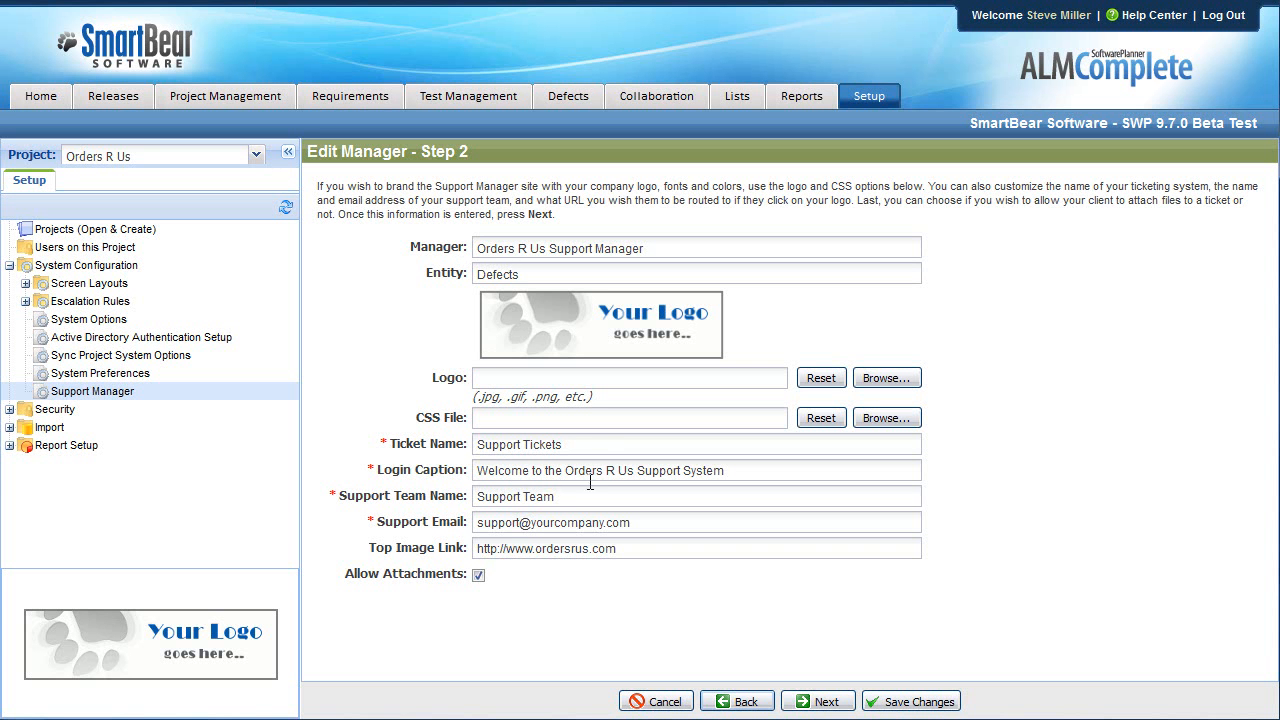
{"action": "left_click", "coordinate": [584, 443]}
{"action": "key", "text": "BackSpace"}
Save the manager settings and read through the Support Ticket #524 confirmation e-mail.
{"action": "left_click", "coordinate": [905, 701]}
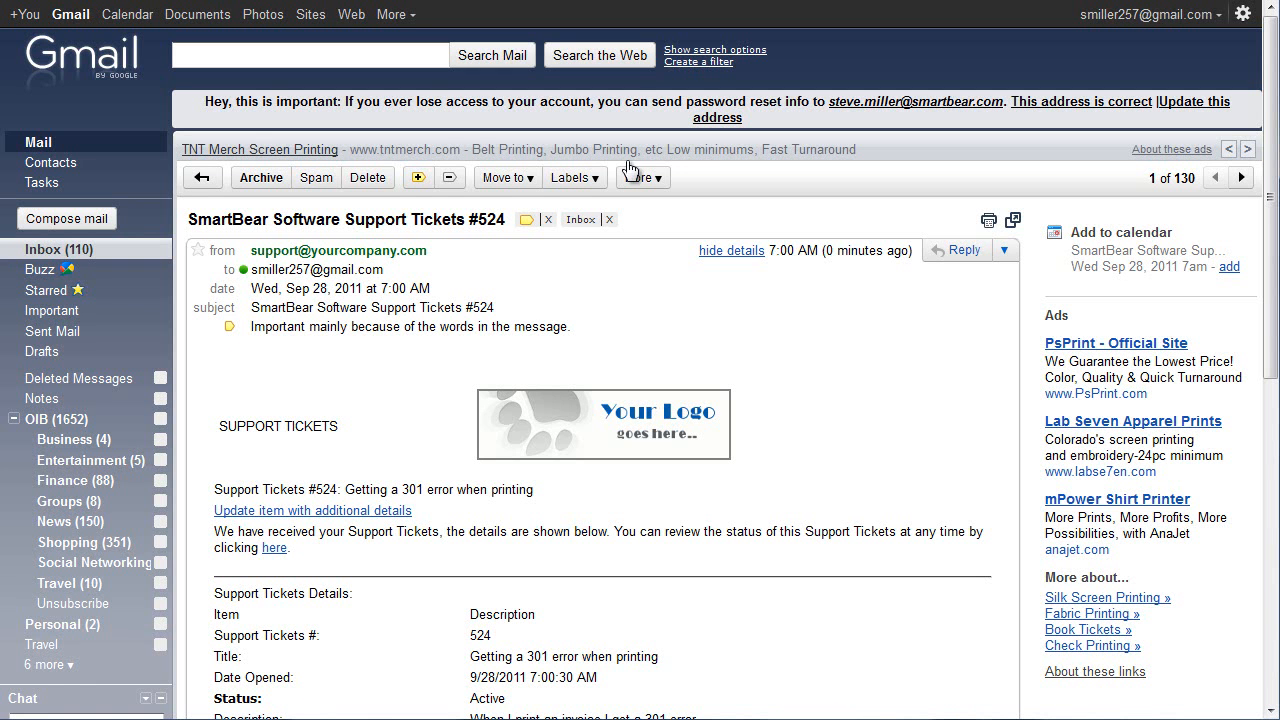
{"action": "scroll", "coordinate": [558, 499], "scroll_direction": "down", "scroll_amount": 1}
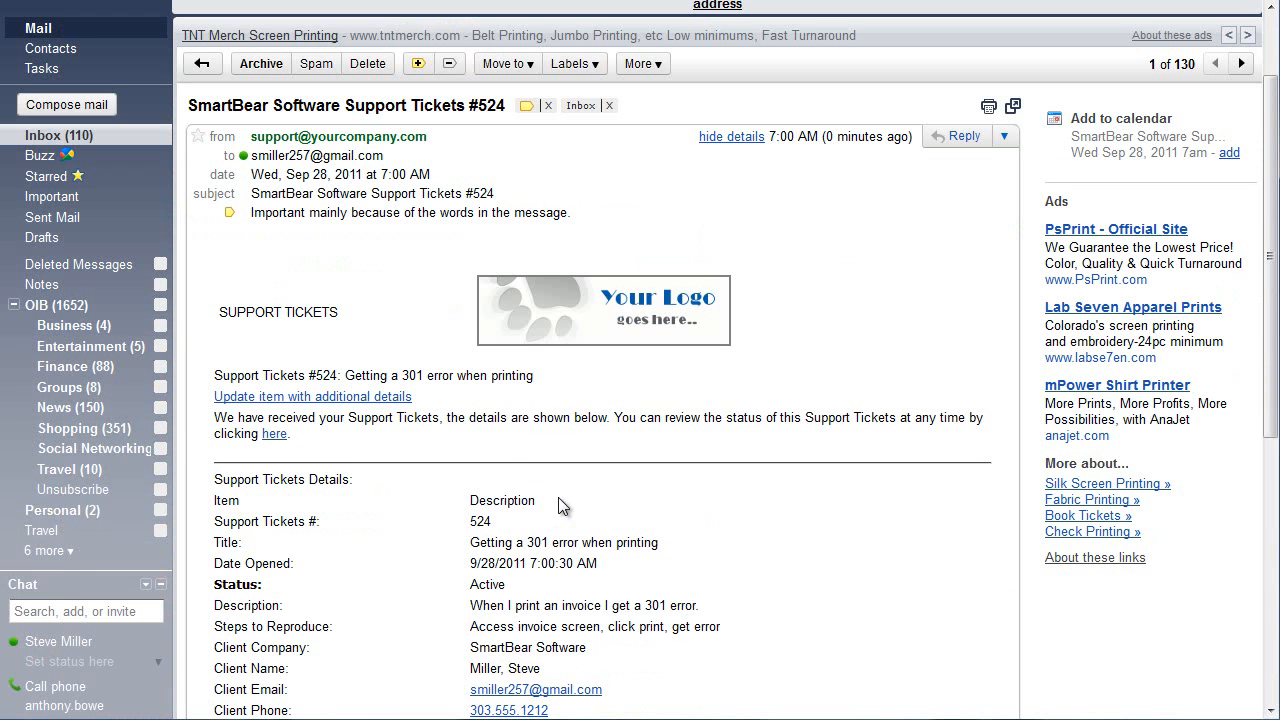
{"action": "left_click_drag", "start_coordinate": [237, 375], "coordinate": [537, 381]}
{"action": "scroll", "coordinate": [607, 496], "scroll_direction": "down", "scroll_amount": 2}
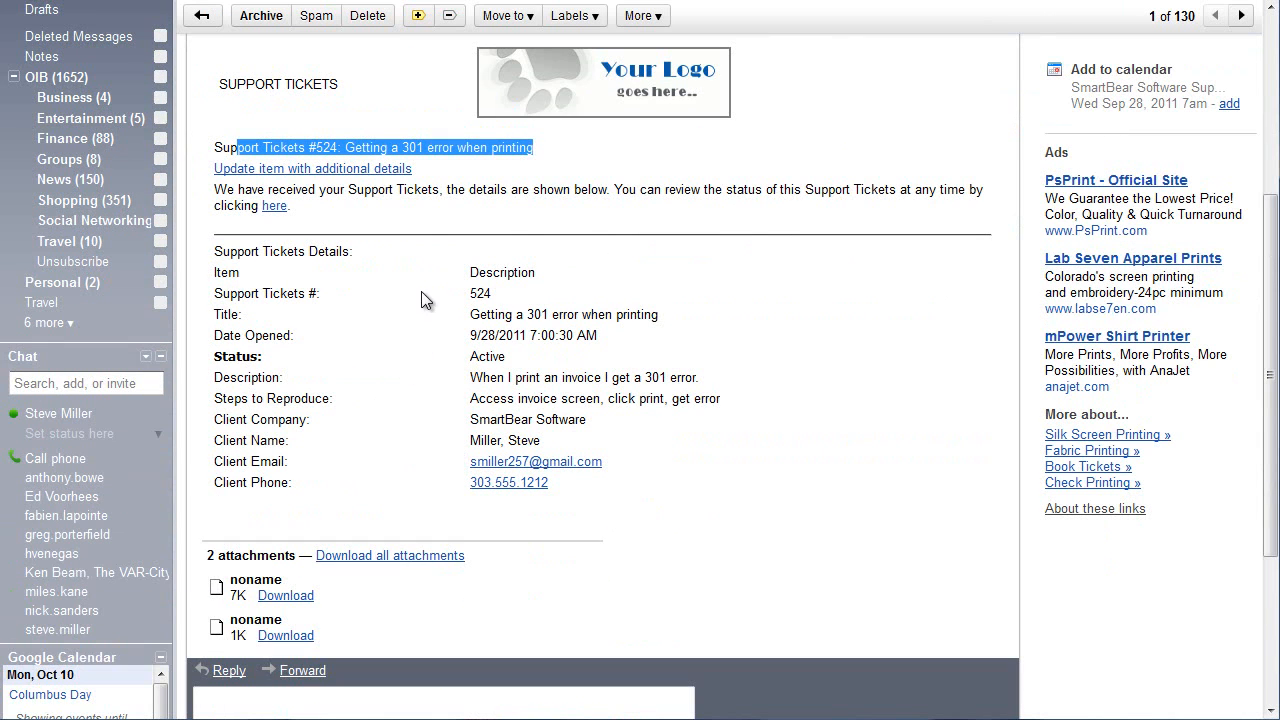
{"action": "left_click", "coordinate": [708, 264]}
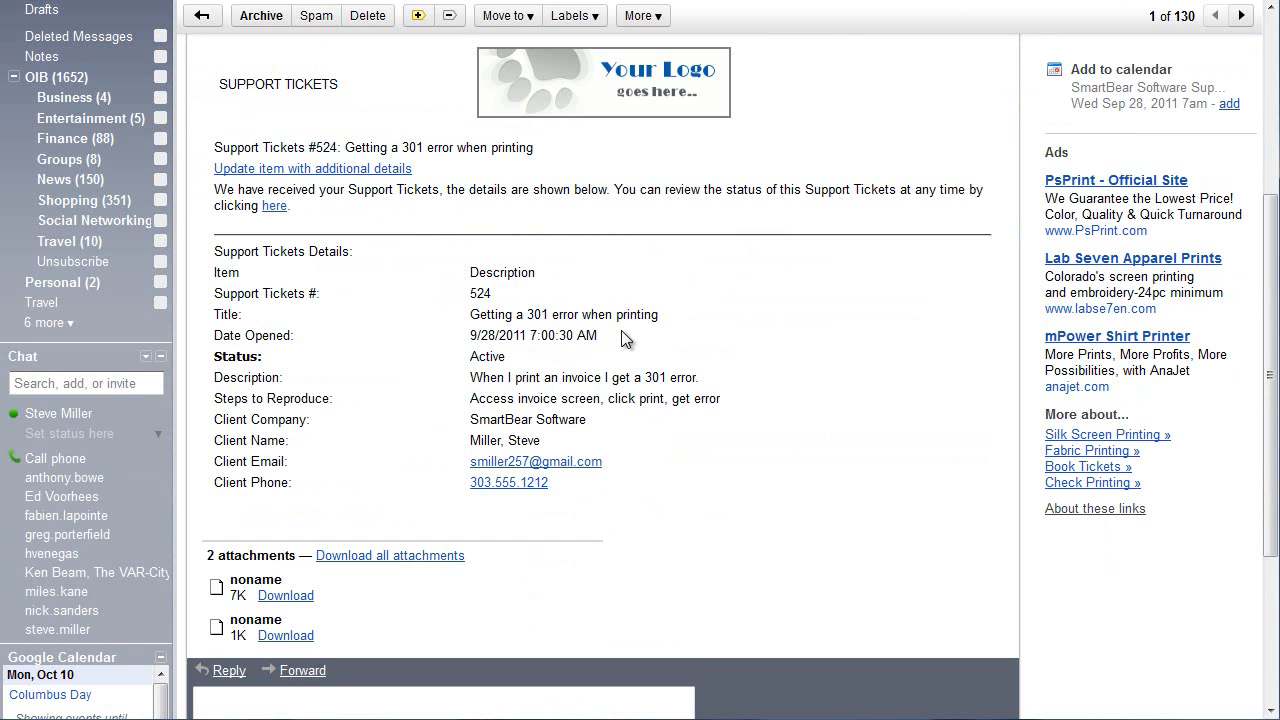
{"action": "scroll", "coordinate": [563, 310], "scroll_direction": "up", "scroll_amount": 1}
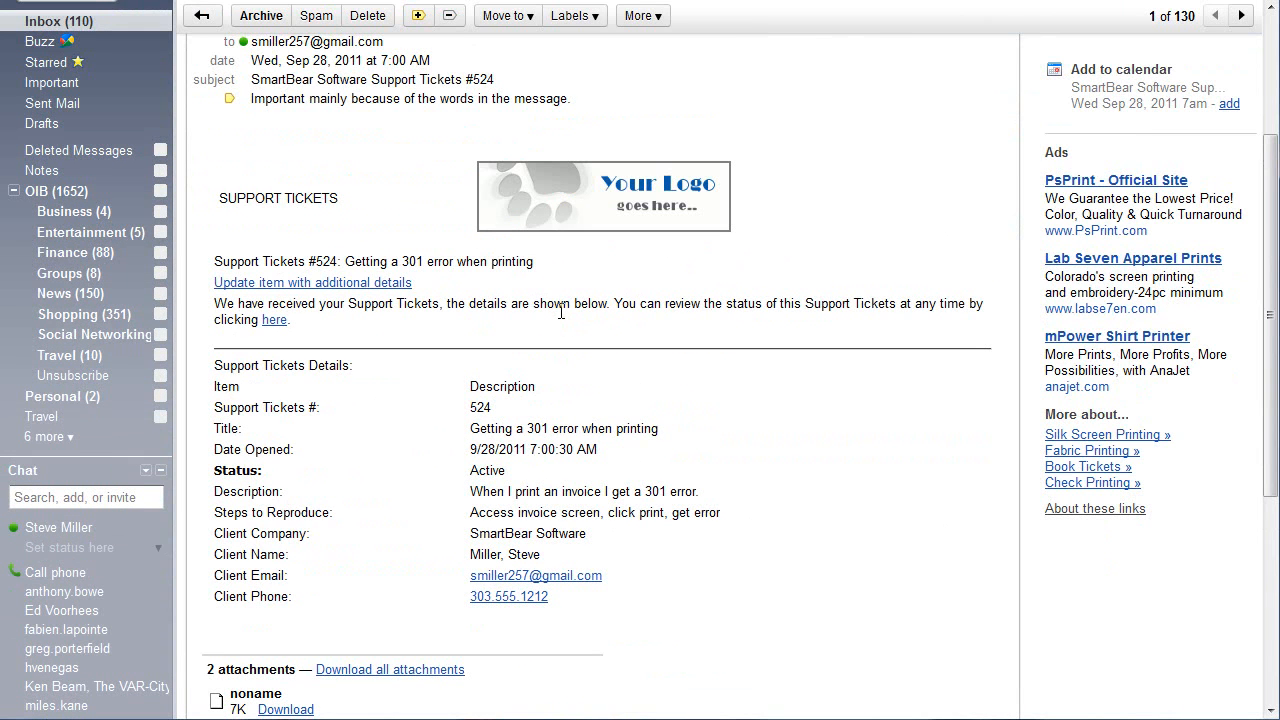
Send the response 'Ensure the invoice has line items.' on ticket #524.
{"action": "left_click", "coordinate": [350, 287]}
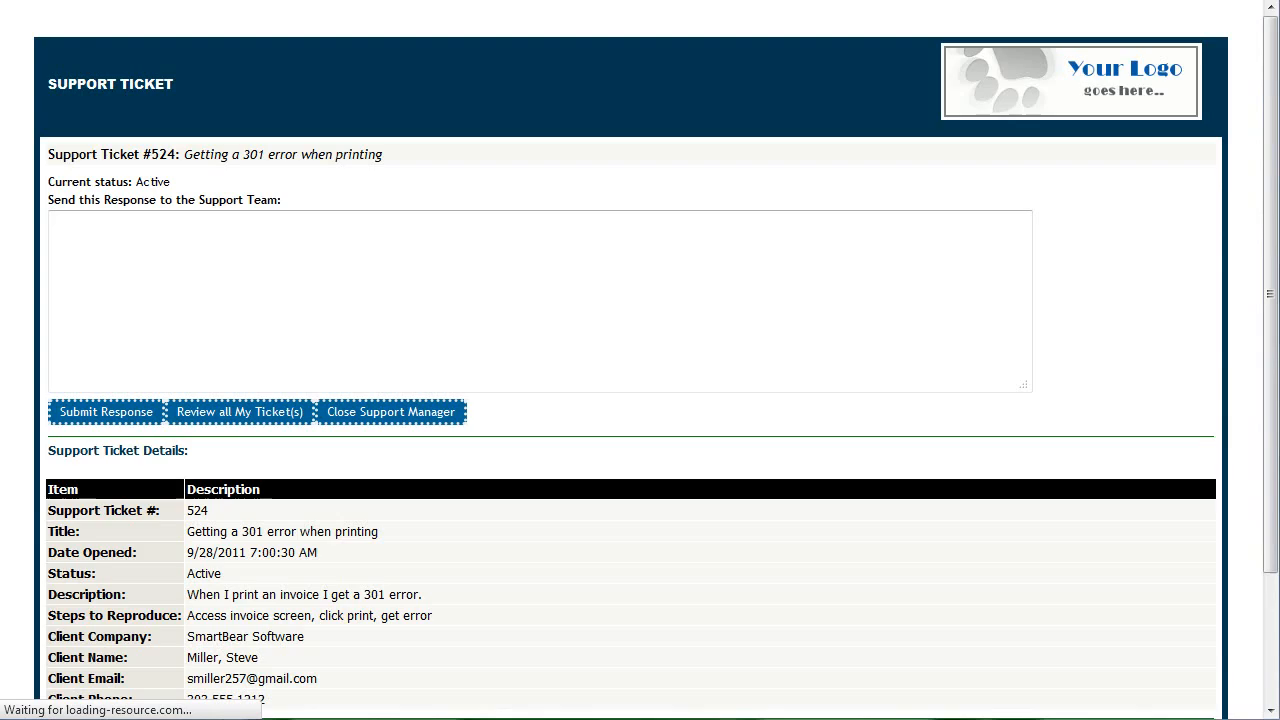
{"action": "left_click", "coordinate": [376, 261]}
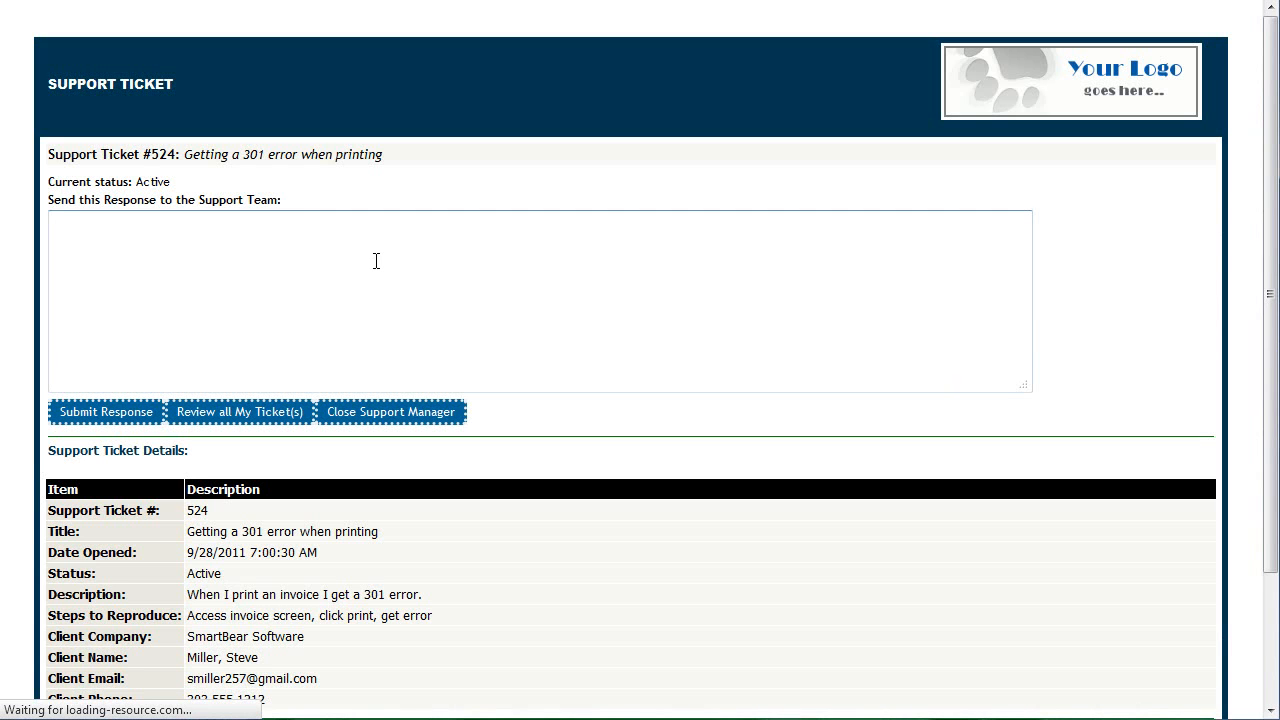
{"action": "type", "text": "Ensure the invoice has line items."}
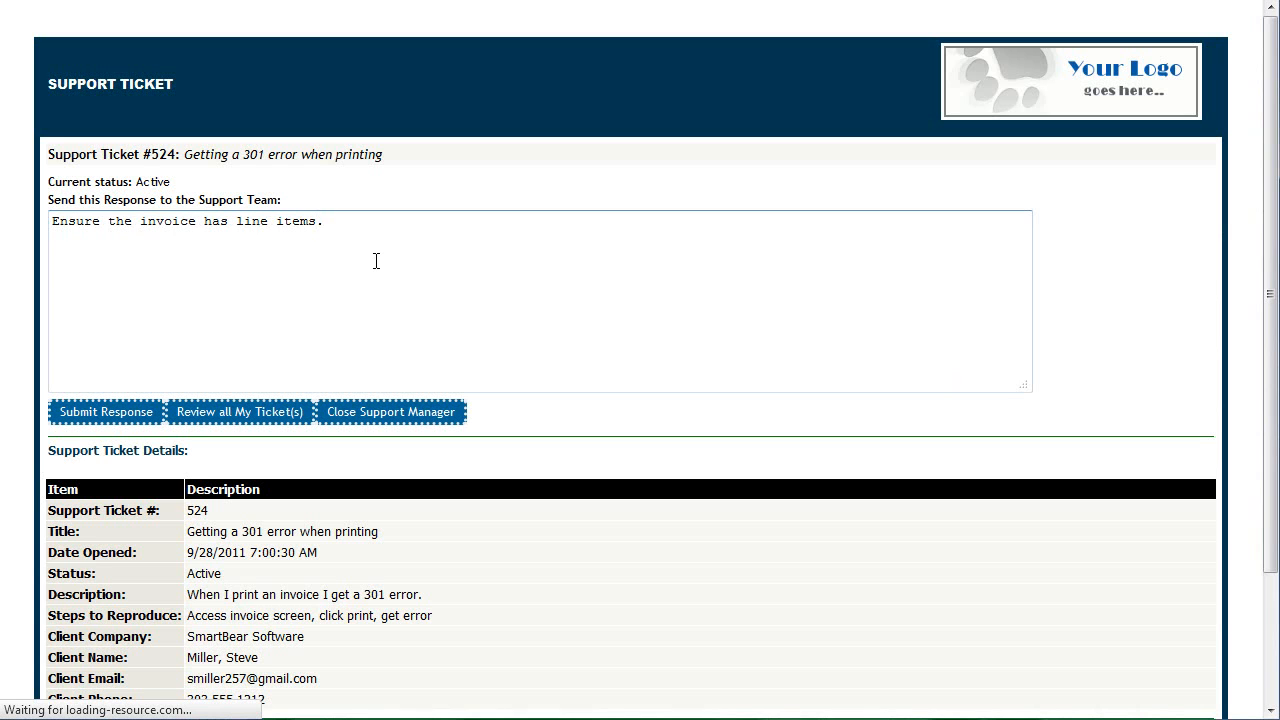
{"action": "left_click", "coordinate": [151, 413]}
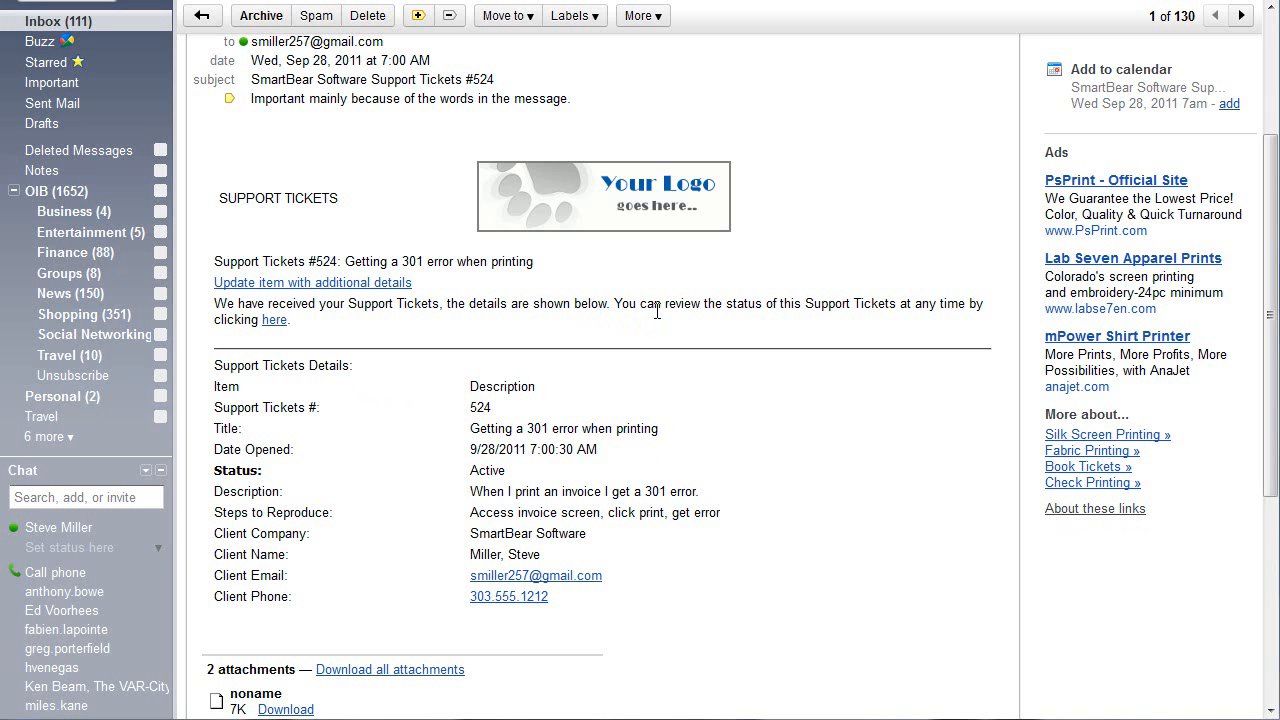
Open the SmartBear Software Support Tickets #524 e-mail in Outlook.
{"action": "left_click", "coordinate": [275, 326]}
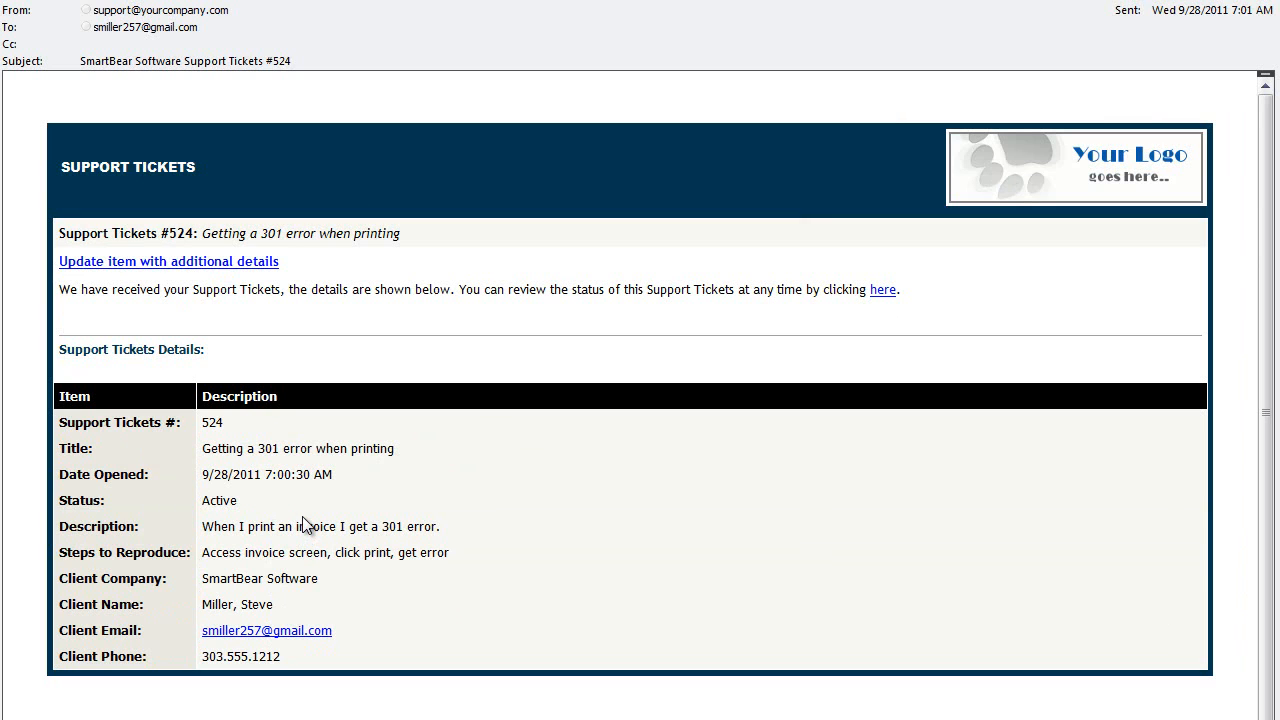
Send the response 'I tried this on Windows XP.' on ticket #524.
{"action": "left_click", "coordinate": [250, 263]}
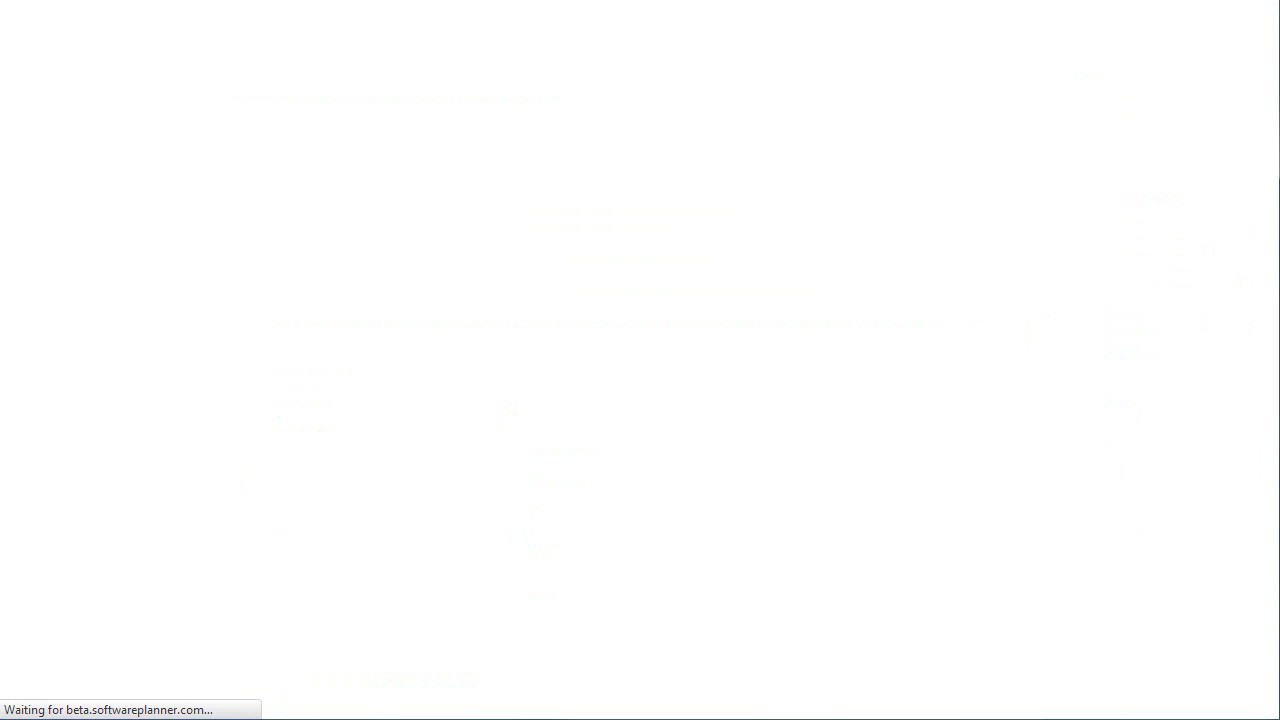
{"action": "left_click", "coordinate": [652, 274]}
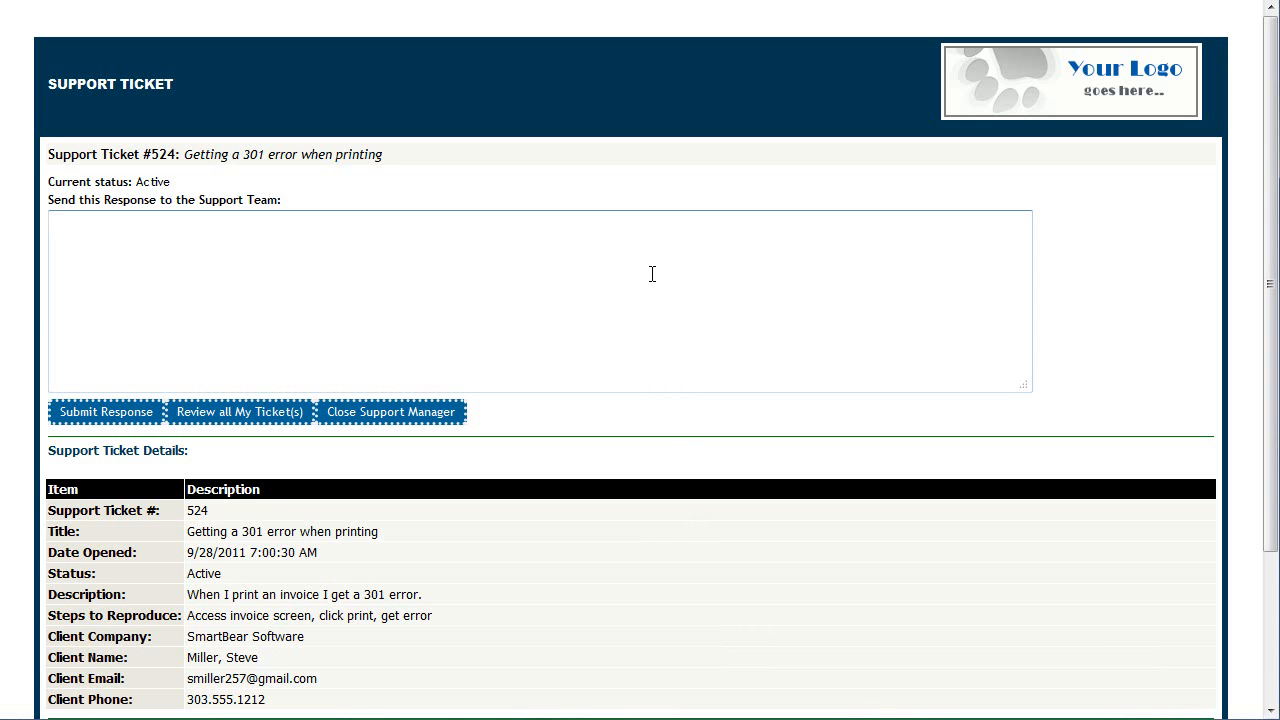
{"action": "type", "text": "I tried this on Windows XP."}
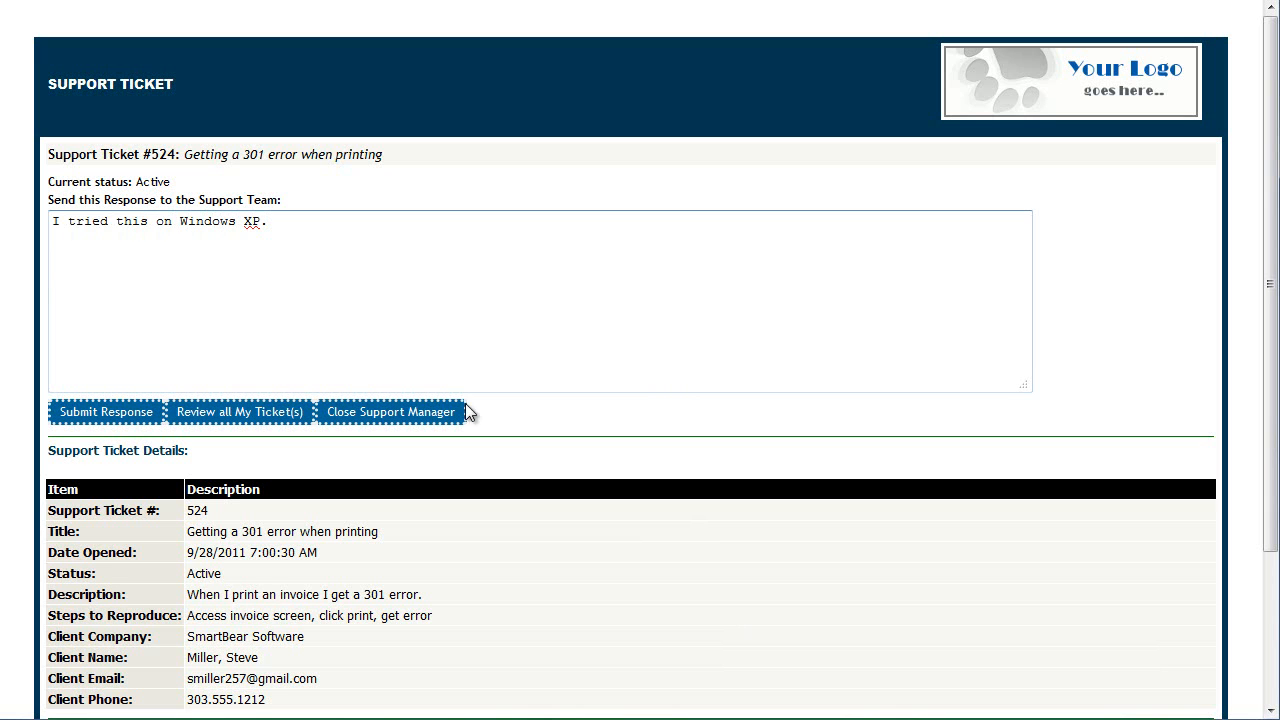
{"action": "left_click", "coordinate": [137, 411]}
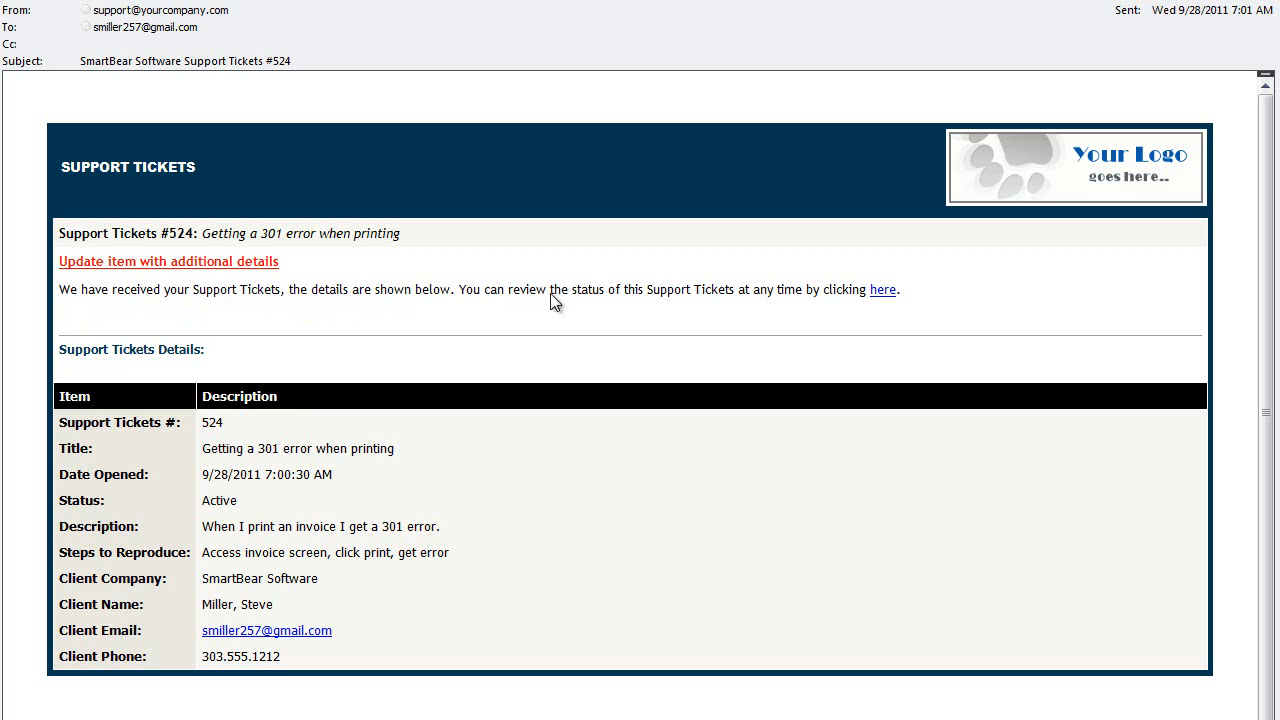
Close the ticket e-mail and return to ALMComplete's Support Manager list.
{"action": "left_click", "coordinate": [882, 291]}
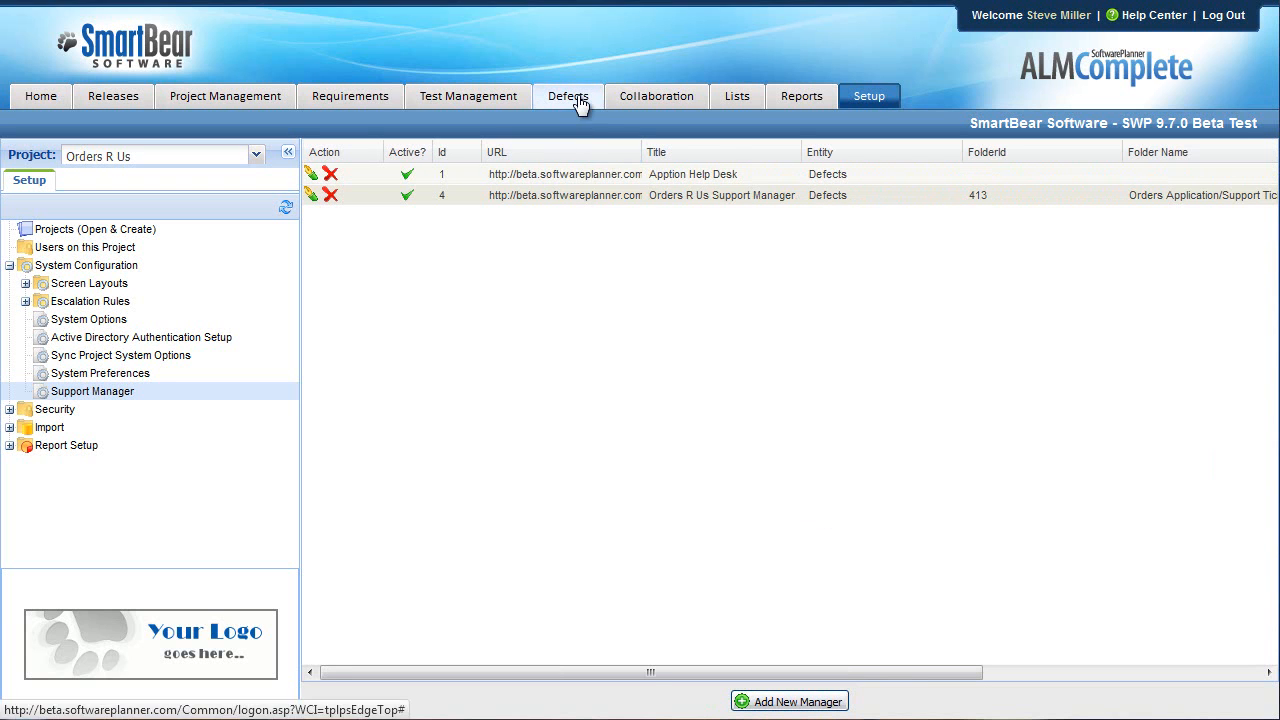
Check the Orders R Us Support Manager's project and destination folder settings.
{"action": "left_click", "coordinate": [720, 195]}
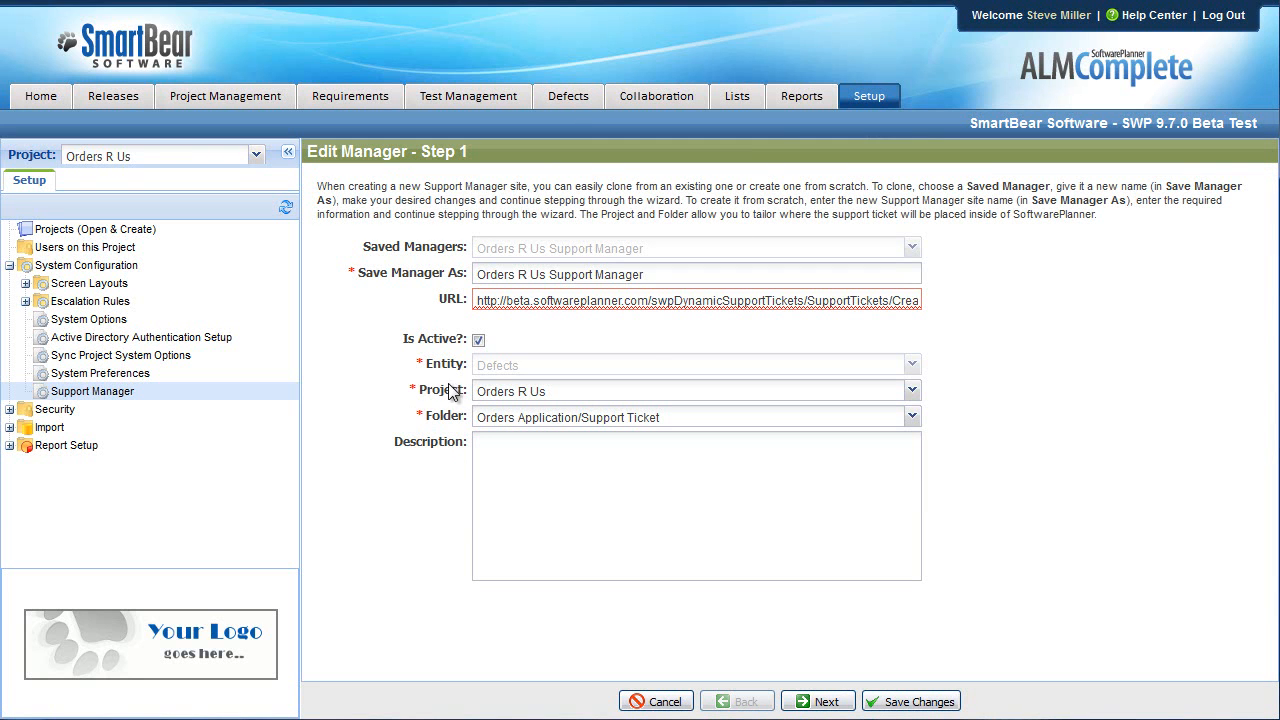
{"action": "left_click_drag", "start_coordinate": [464, 391], "coordinate": [427, 417]}
{"action": "left_click", "coordinate": [455, 416]}
Open defect #524 in Defects and show its four notes.
{"action": "left_click", "coordinate": [568, 100]}
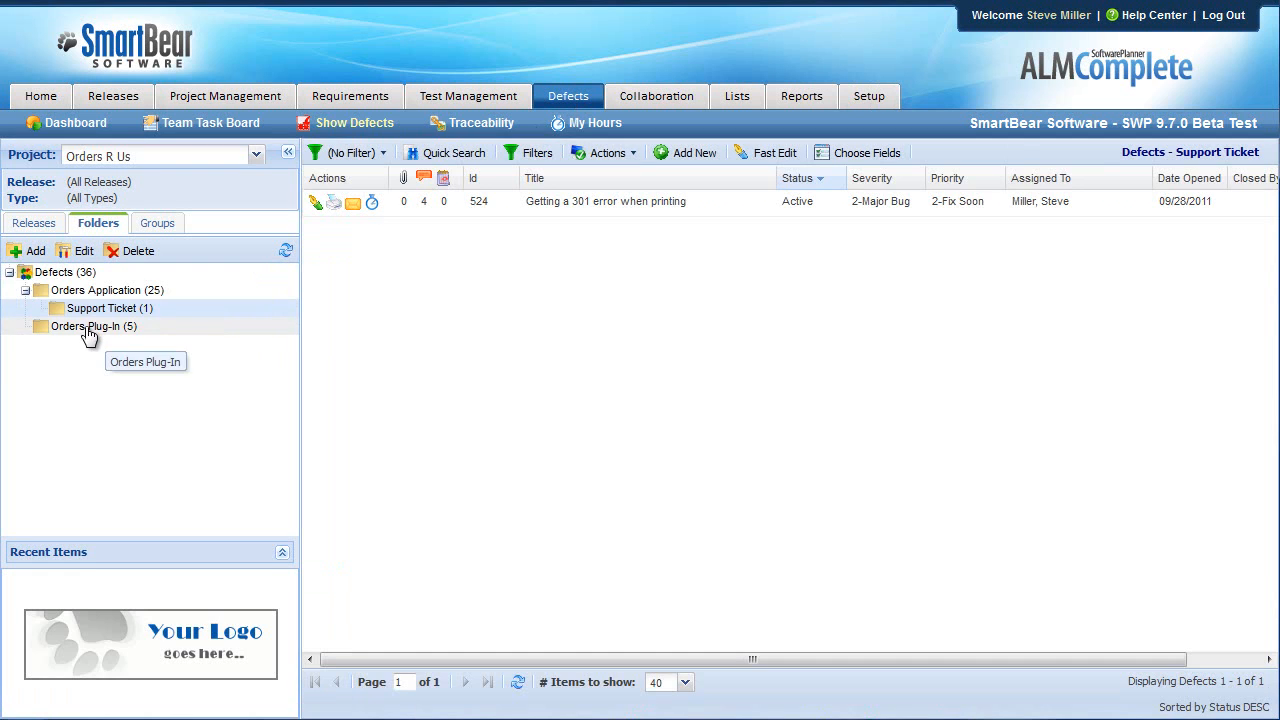
{"action": "left_click", "coordinate": [648, 203]}
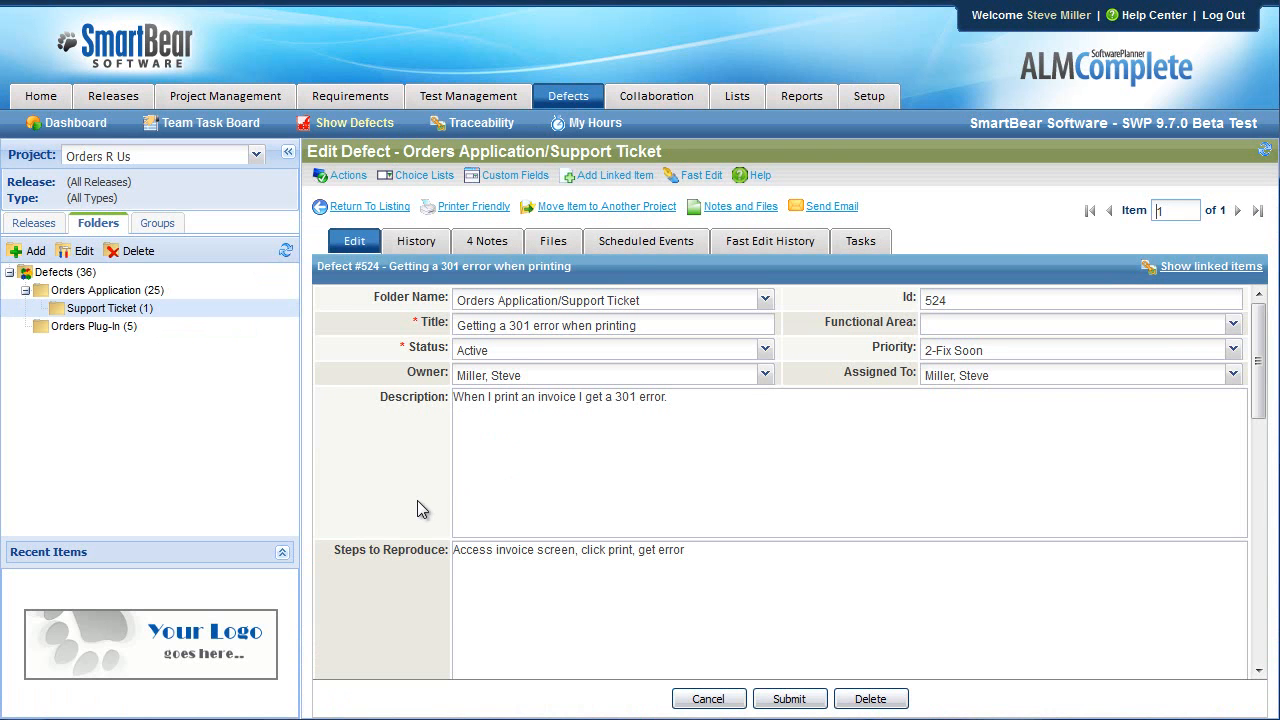
{"action": "scroll", "coordinate": [417, 500], "scroll_direction": "down", "scroll_amount": 5}
{"action": "scroll", "coordinate": [417, 530], "scroll_direction": "up", "scroll_amount": 5}
{"action": "left_click", "coordinate": [487, 241]}
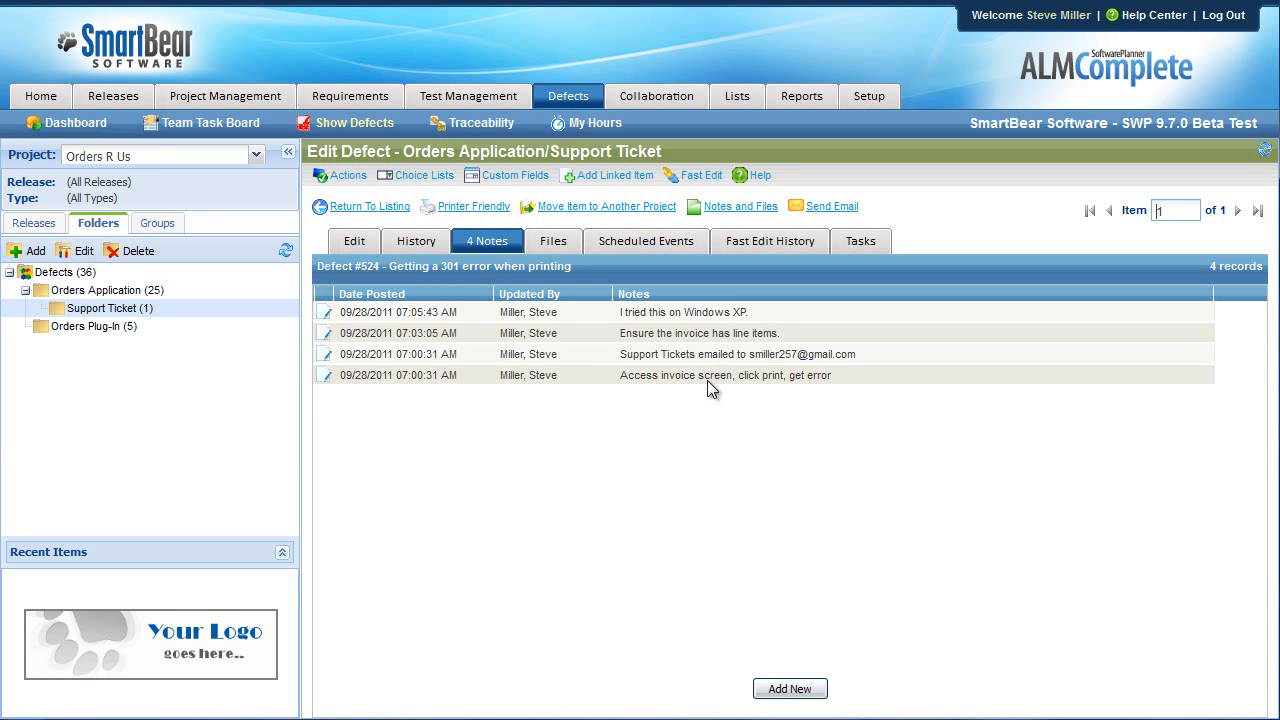